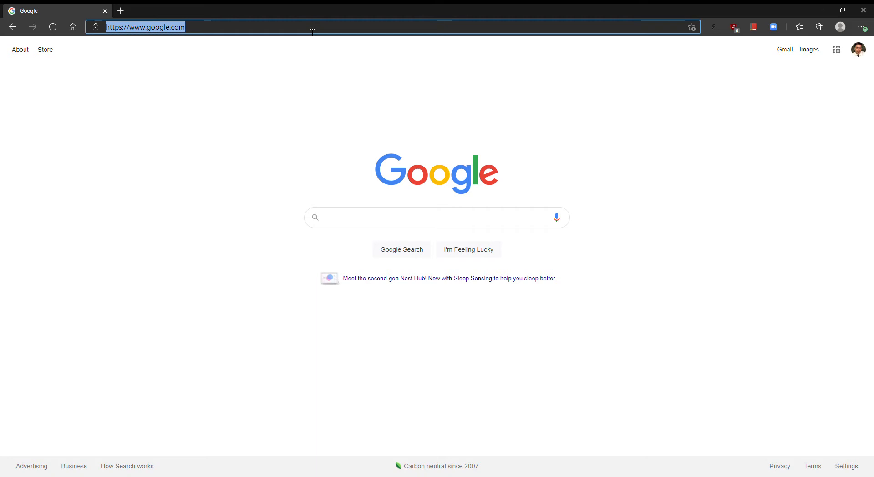
- Open the Vacancy Manager site at phapp.hsvha.org
text(ph)
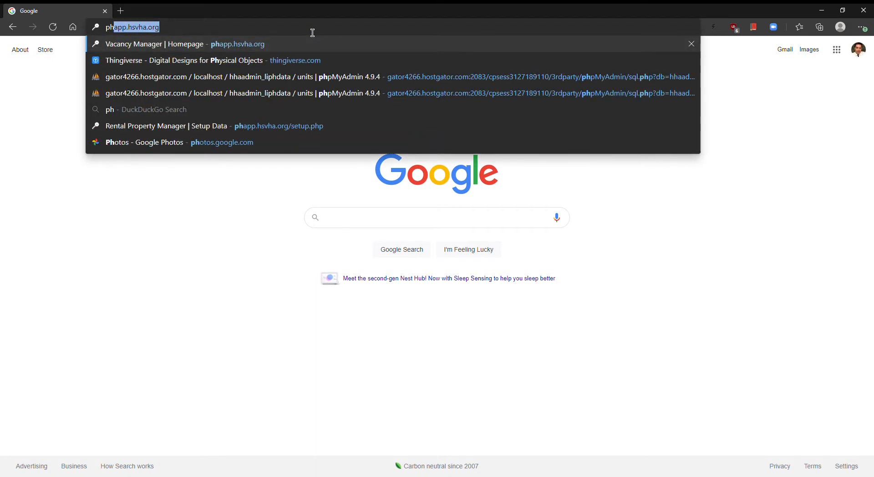
text(app.)
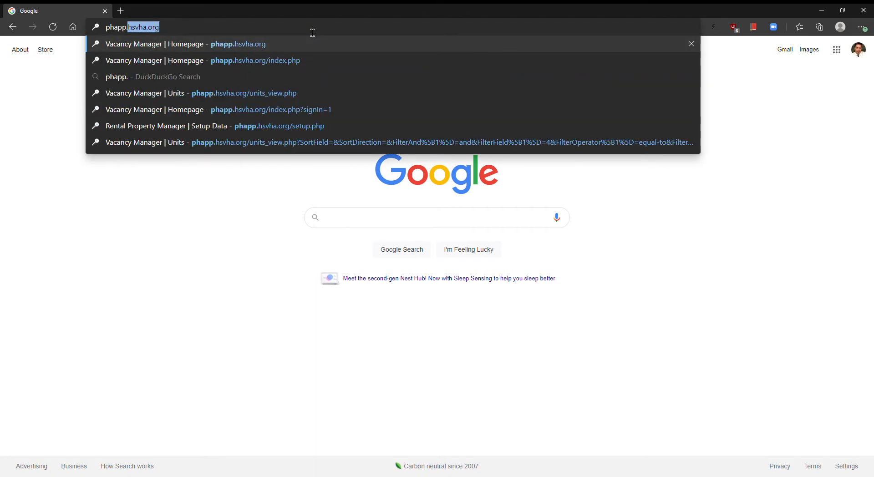
text(hsvha.org)
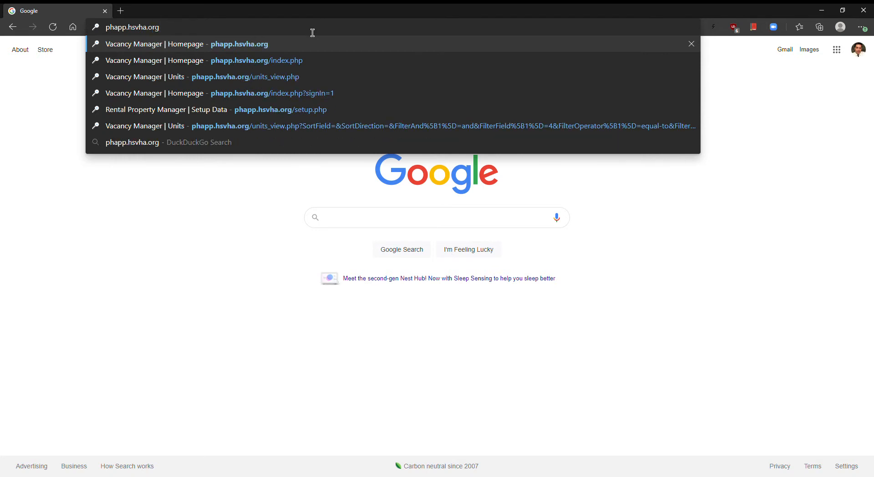
key(Return)
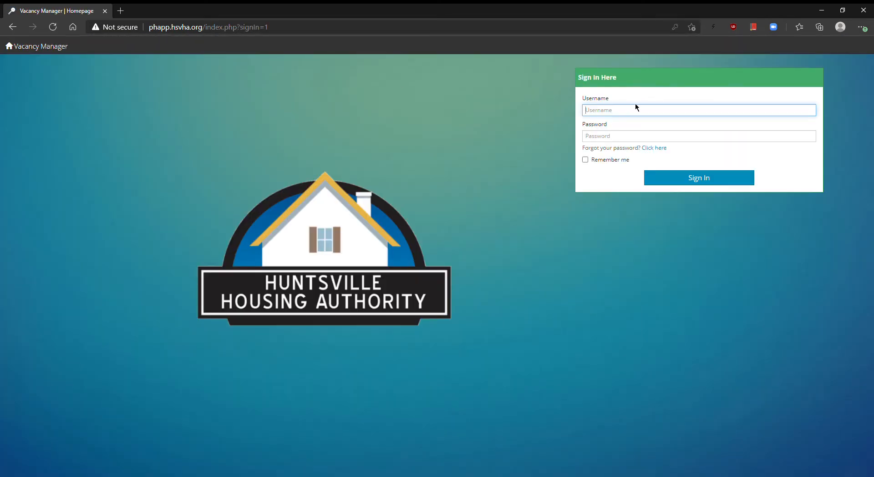
- Sign in to Vacancy Manager with the account username and password
text(btadmin)
click(638, 126)
click(643, 138)
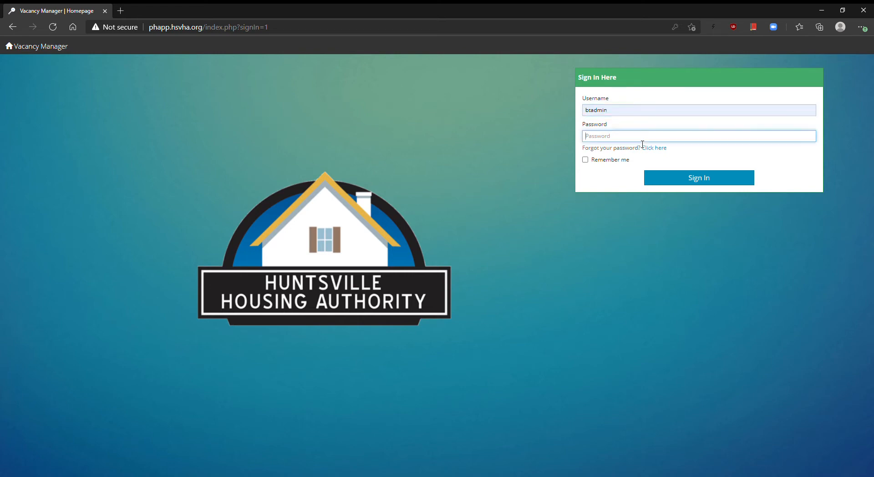
text(*******)
key(Return)
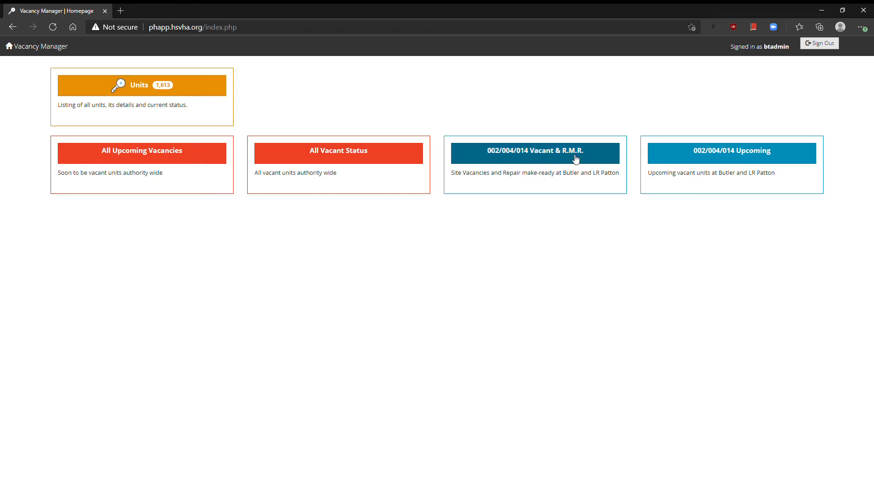
- View the complete Units listing and return to the Vacancy Manager homepage
click(140, 91)
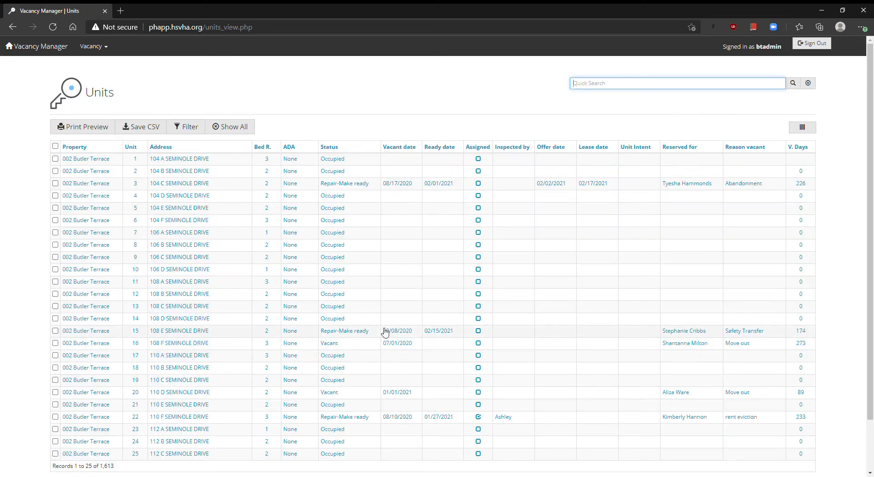
scroll(179, 207, down, 1)
scroll(179, 207, up, 1)
click(13, 28)
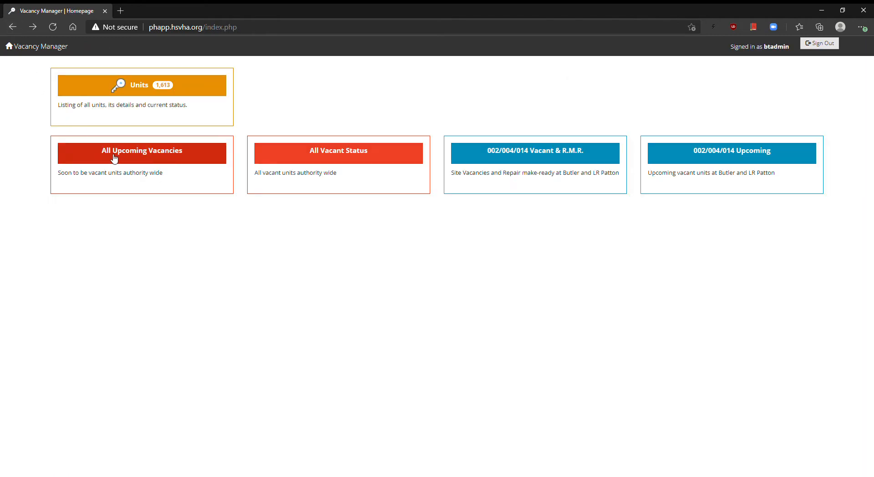
- Review the homepage descriptions of the upcoming-vacancy and vacant-unit views, both authority-wide and for Butler and LR Patton
drag(132, 179, 167, 178)
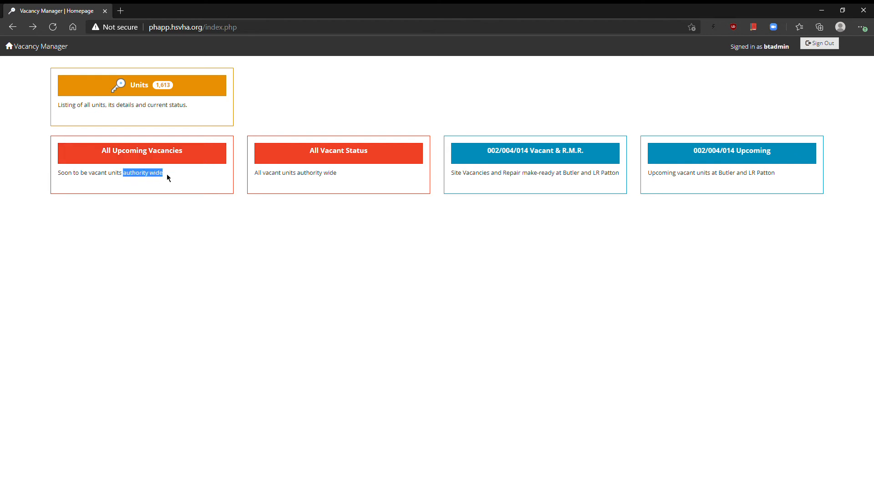
click(205, 212)
drag(555, 176, 620, 178)
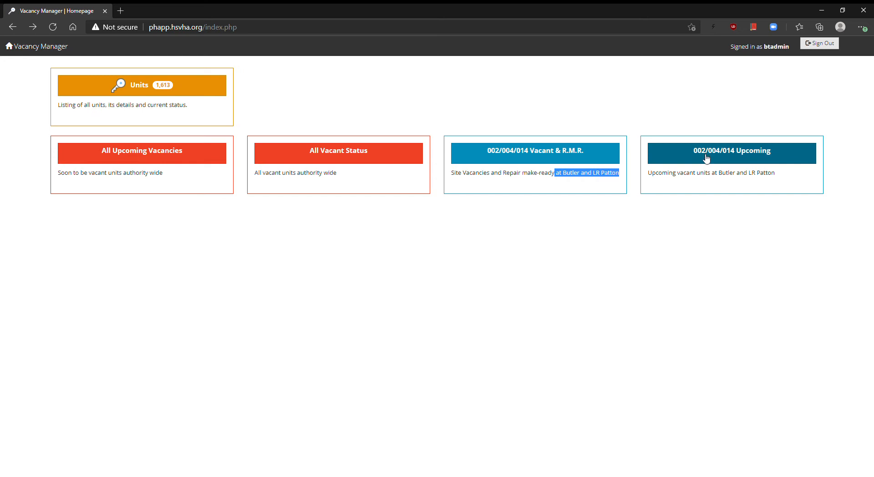
drag(683, 132, 712, 211)
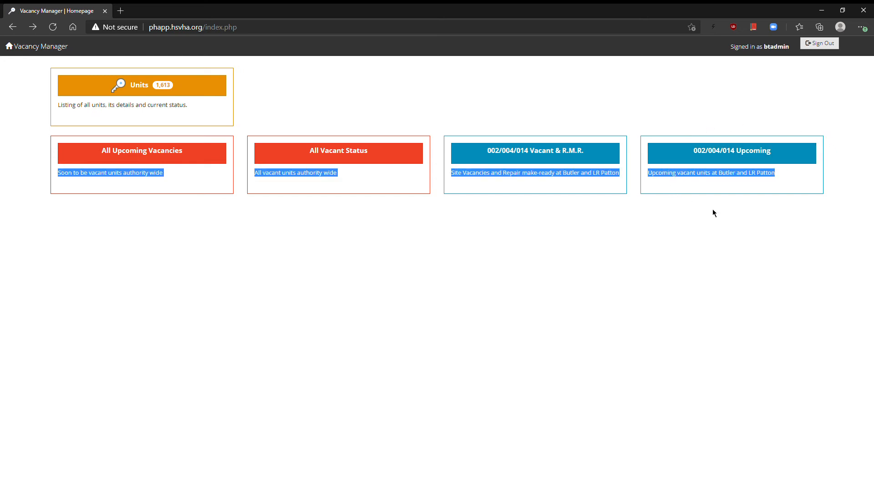
click(729, 209)
drag(649, 176, 780, 183)
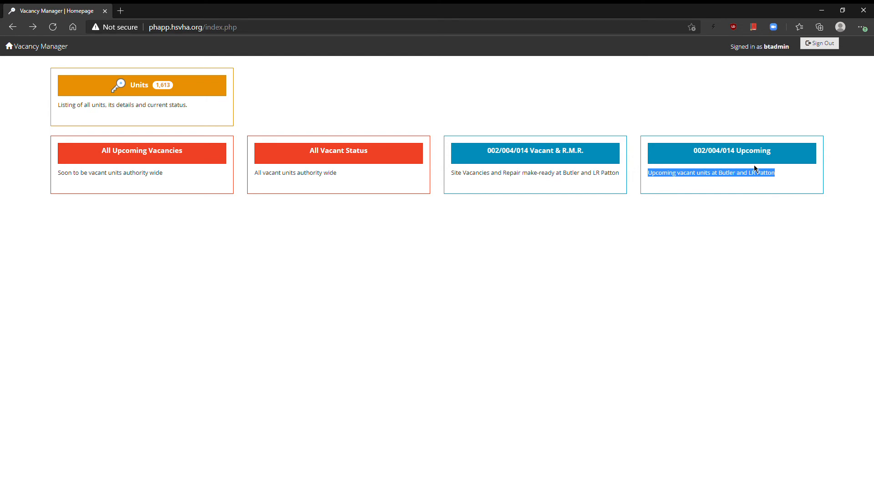
click(669, 215)
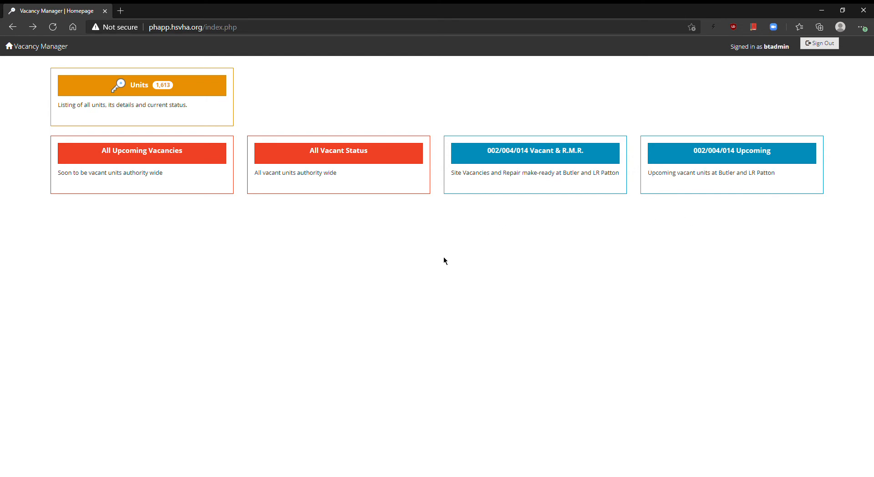
- Open the 002/004/014 Vacant & R.M.R. view and look through its list of units
click(561, 157)
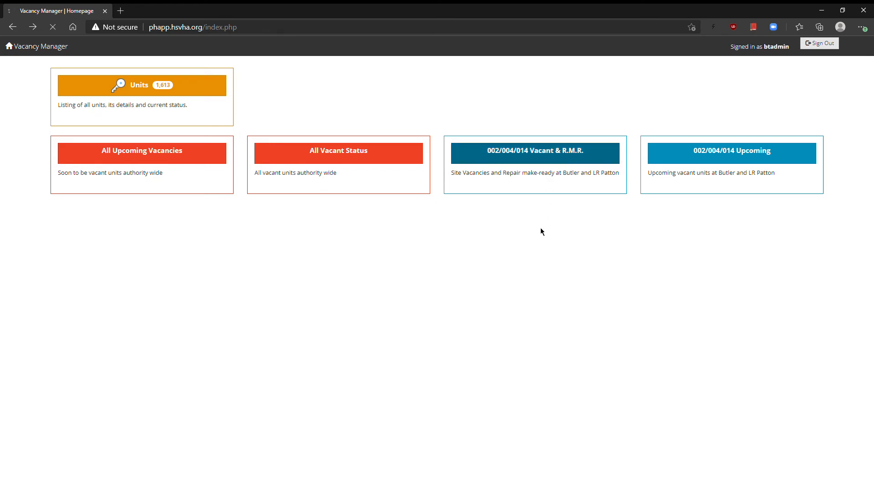
scroll(534, 226, down, 2)
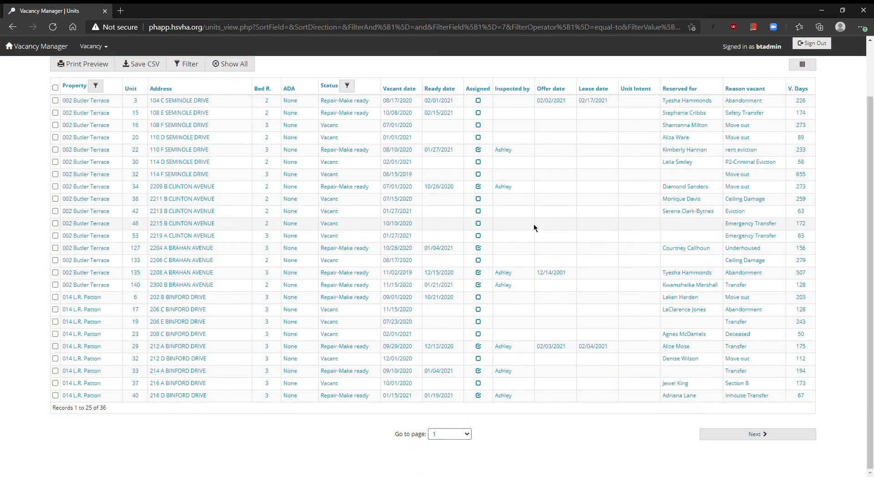
scroll(535, 225, up, 2)
scroll(534, 228, up, 1)
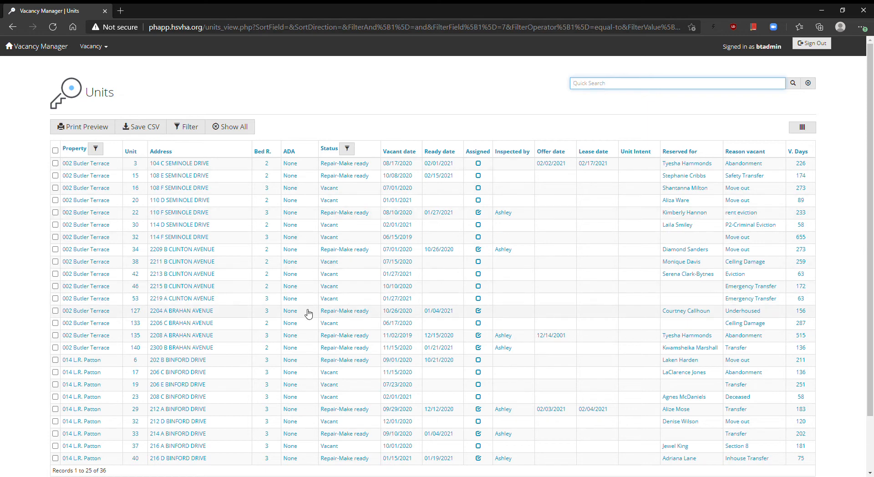
scroll(308, 312, down, 1)
scroll(307, 313, up, 1)
scroll(516, 284, down, 2)
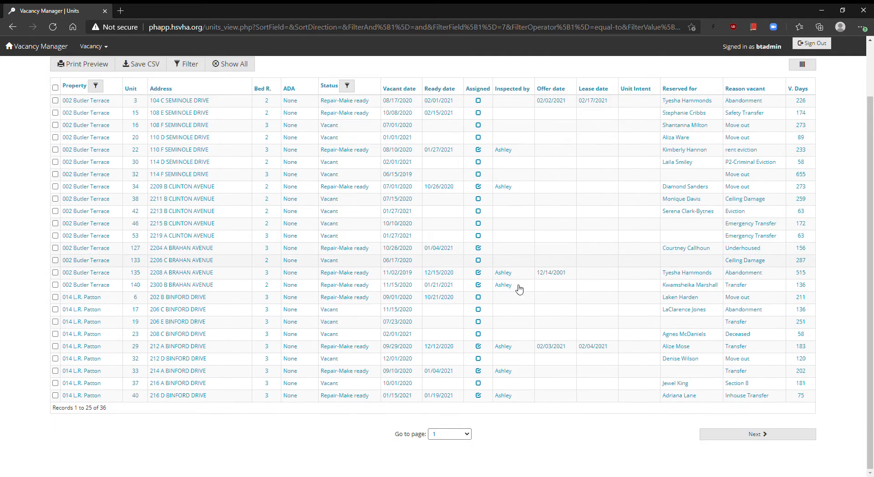
scroll(515, 286, up, 2)
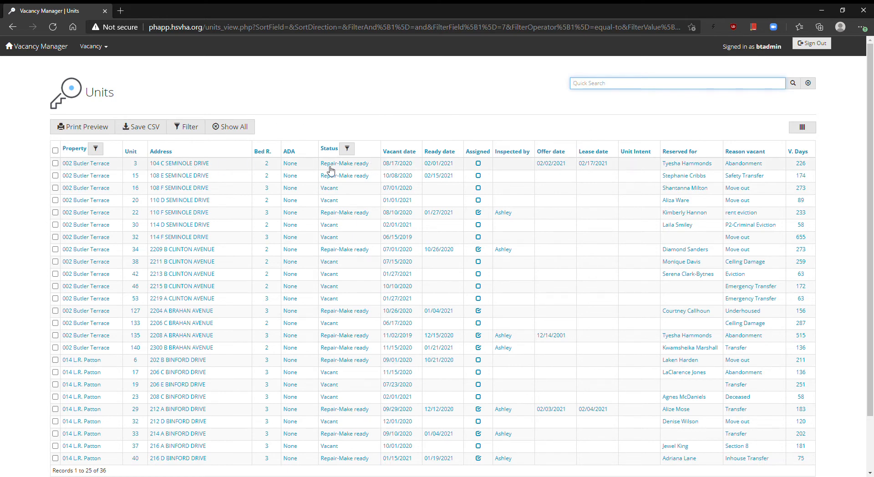
- Open the details of unit 3 at 002 Butler Terrace and review its property, unit, address and bedroom fields
click(203, 165)
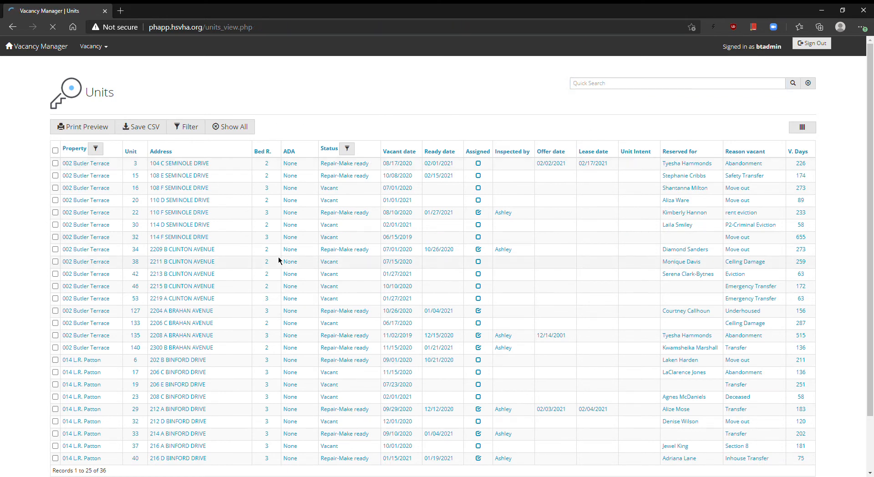
scroll(783, 305, down, 2)
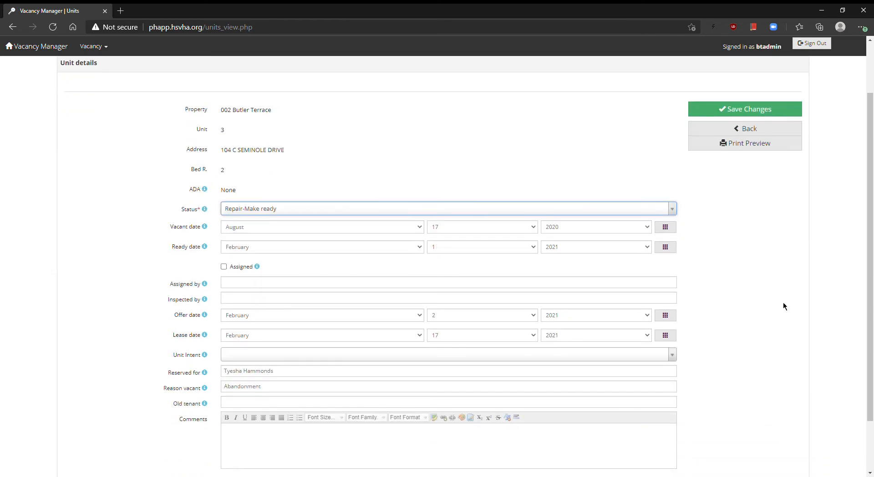
drag(220, 111, 277, 176)
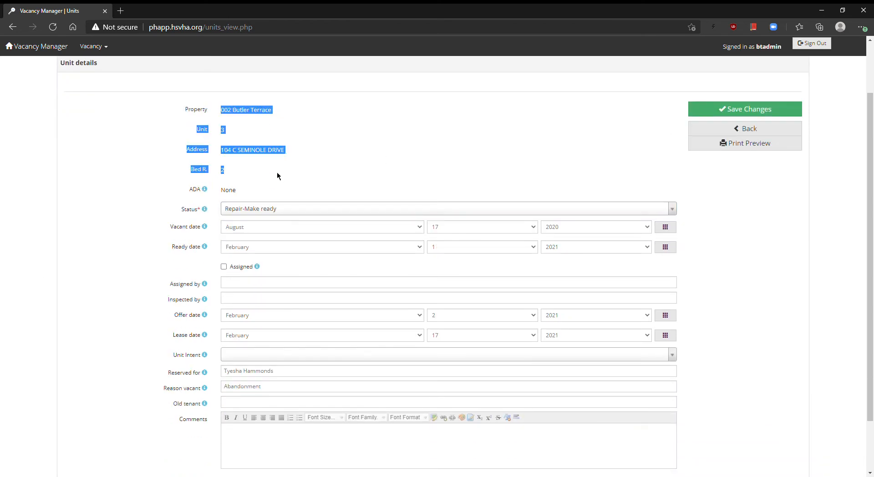
click(226, 132)
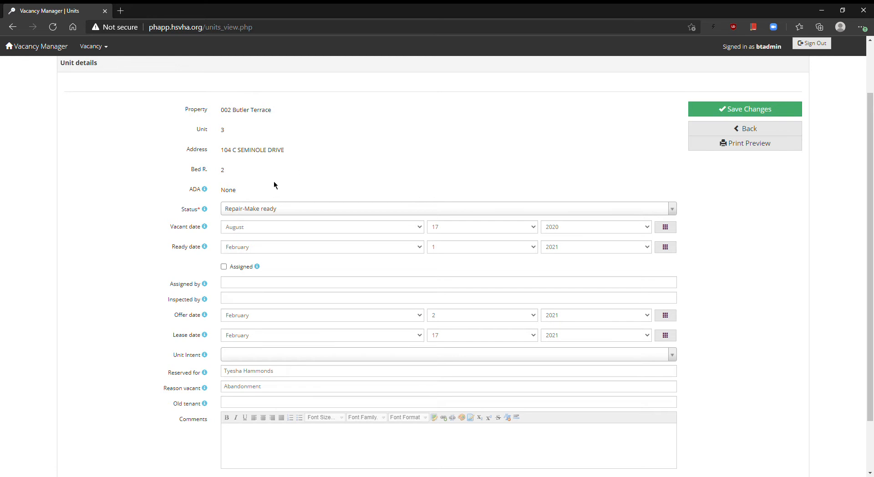
- Look at the unit's available Status options and browse the Vacant date calendar, leaving both values as they are
click(663, 212)
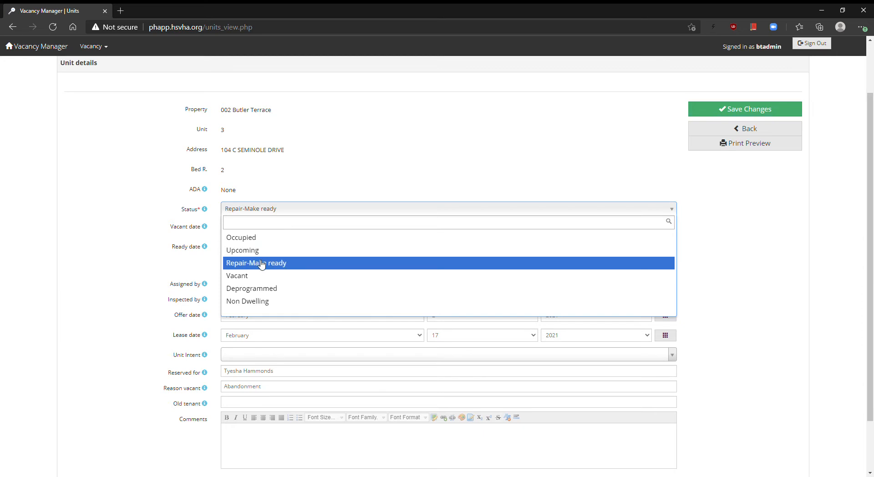
click(144, 237)
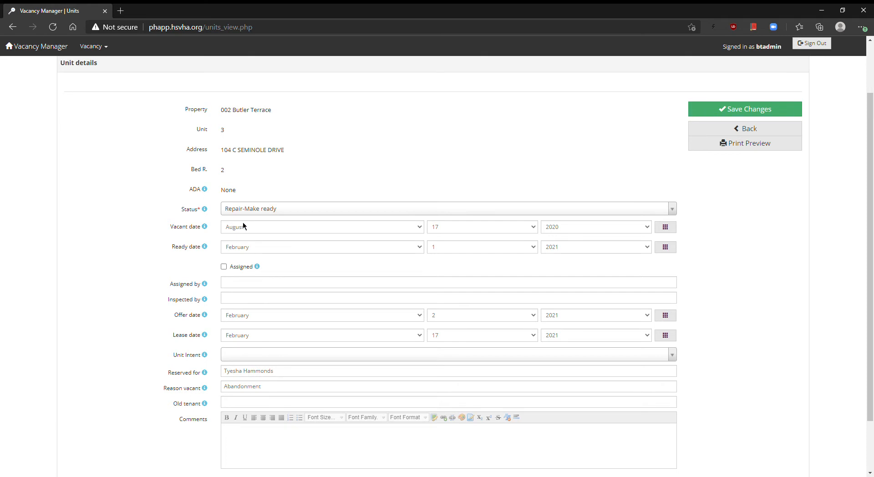
click(368, 230)
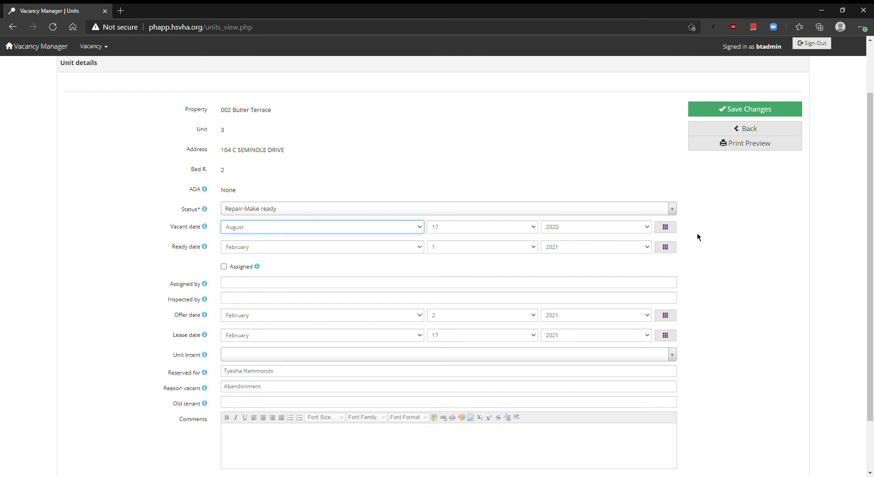
click(666, 228)
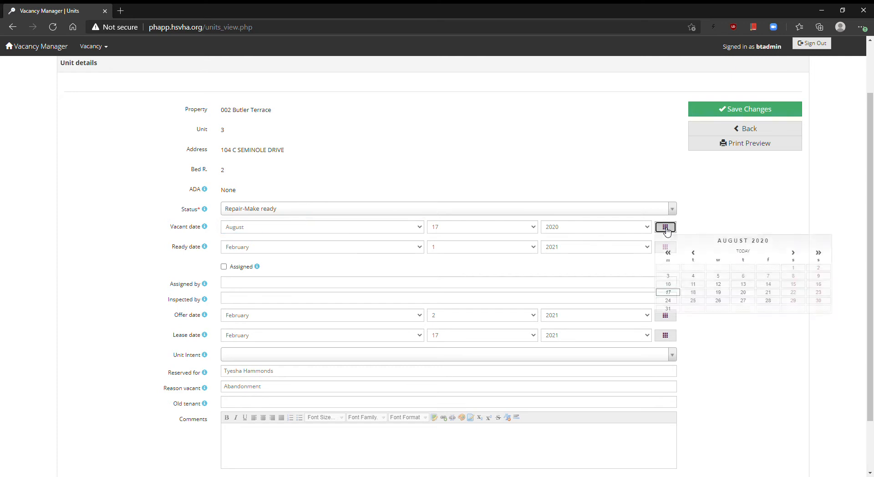
click(794, 254)
click(694, 254)
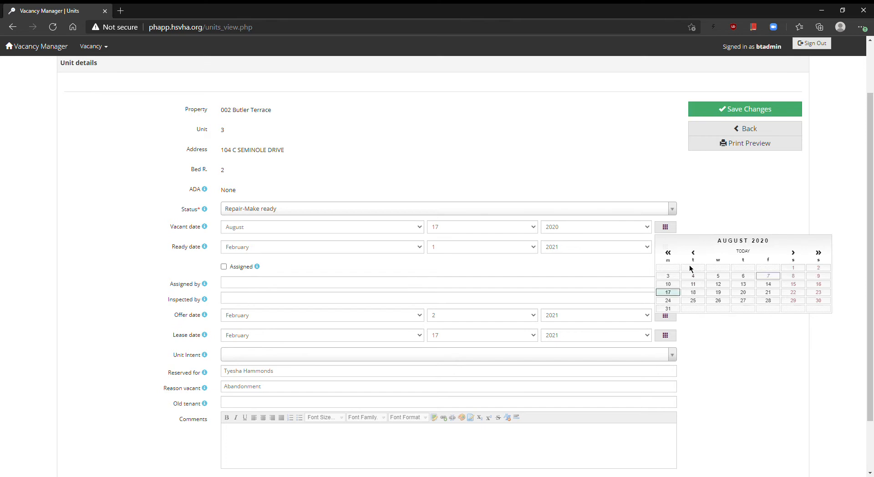
click(711, 332)
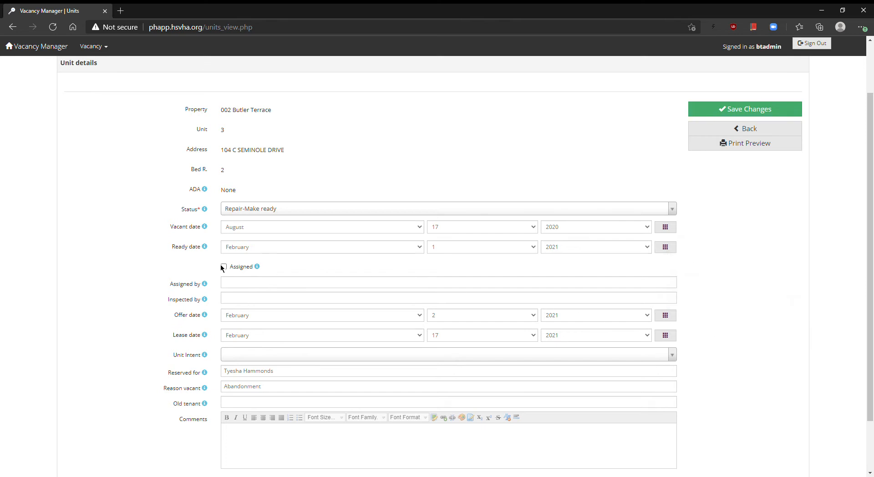
- Read the help notes for the Assigned and Assigned by fields and hide them again
click(258, 267)
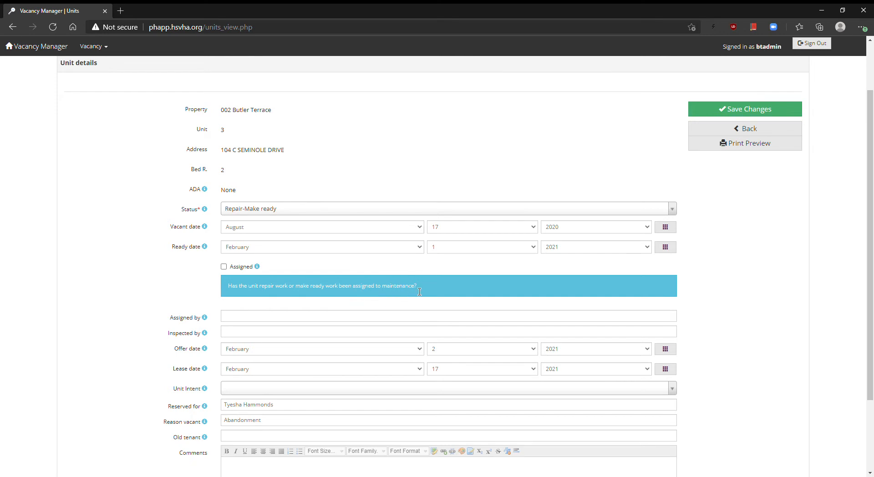
click(257, 267)
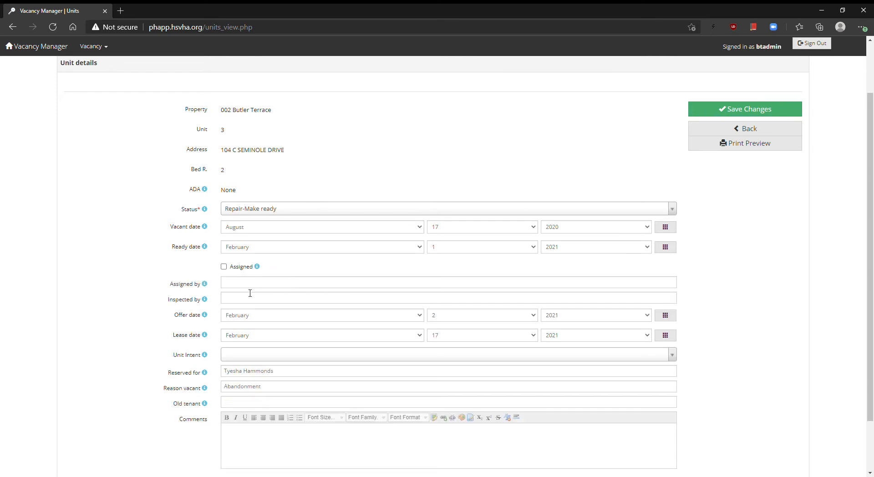
click(205, 284)
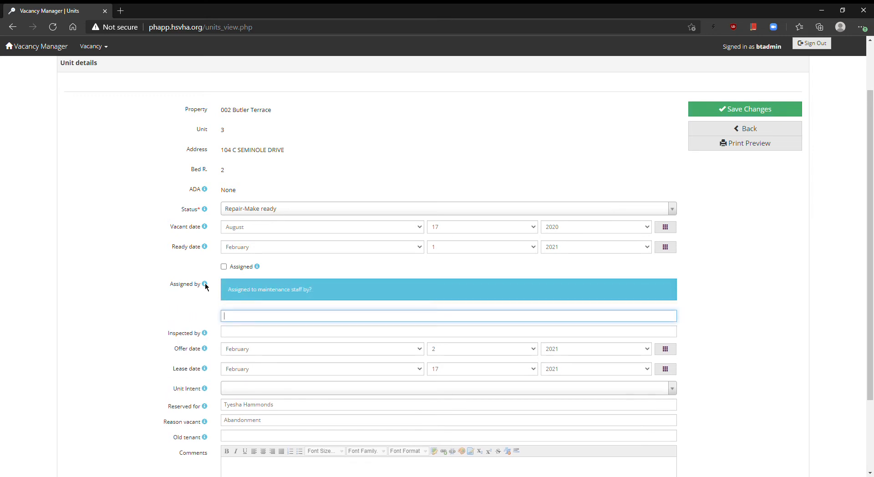
click(205, 285)
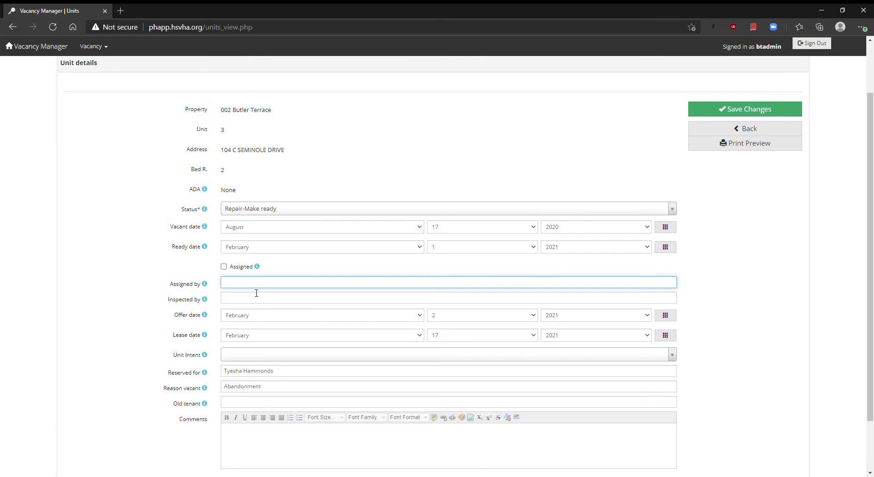
- Enter an inspector's name in the unit's Inspected by field and clear it again
click(304, 302)
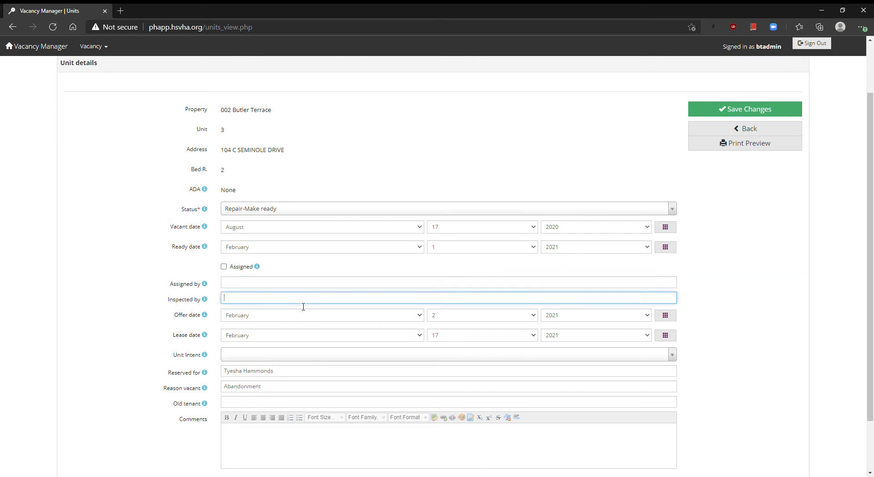
click(240, 334)
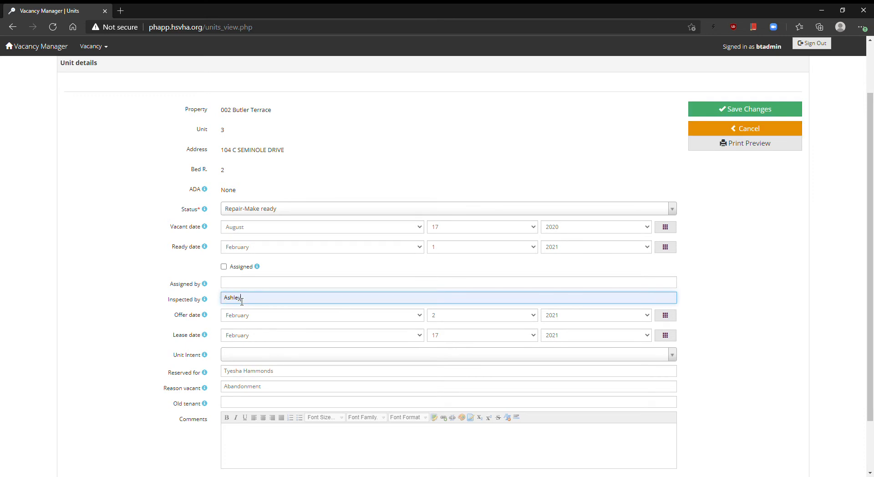
key(BackSpace)
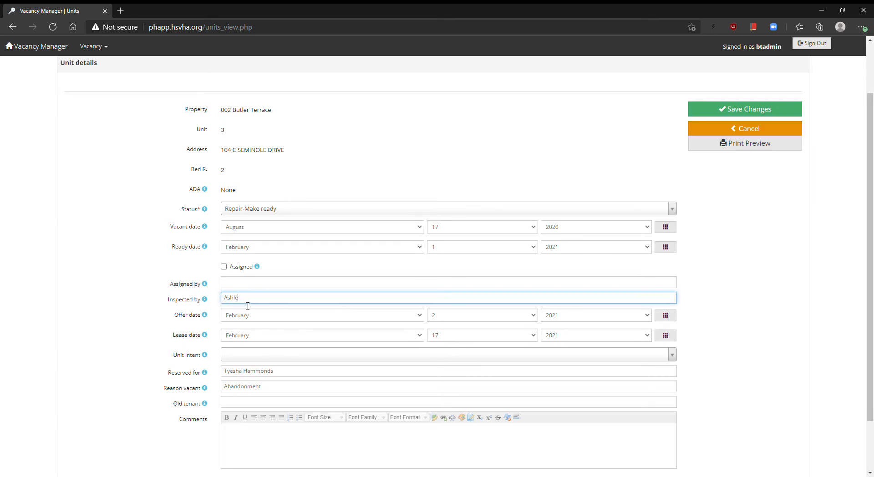
key(BackSpace)
key(BackSpace)
key(BackSpace)
key(BackSpace)
key(BackSpace)
key(Tab)
key(Tab)
key(Tab)
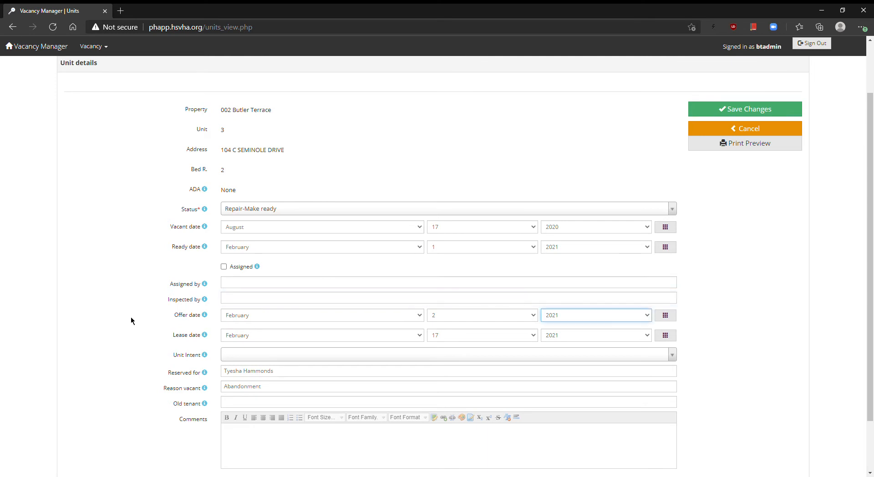
- Look at the Offer date and Lease date calendars and the Unit Intent options, leaving all values as they are
click(672, 321)
click(698, 314)
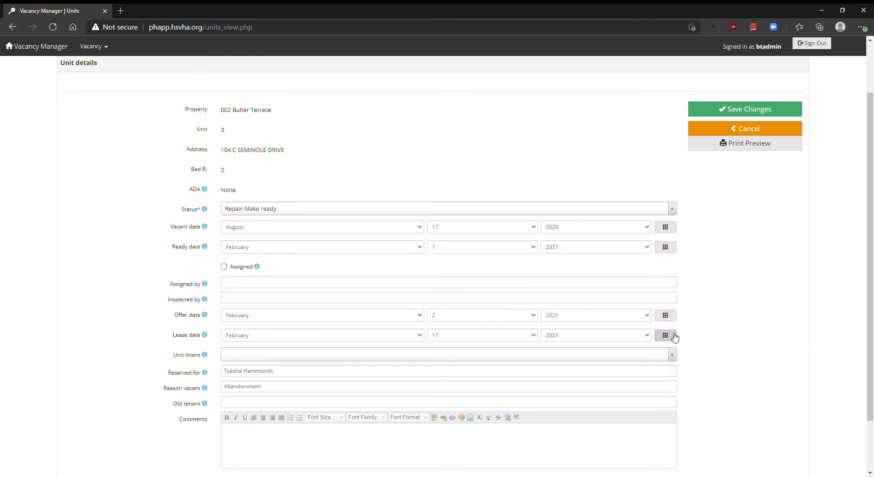
click(675, 336)
click(724, 360)
click(673, 360)
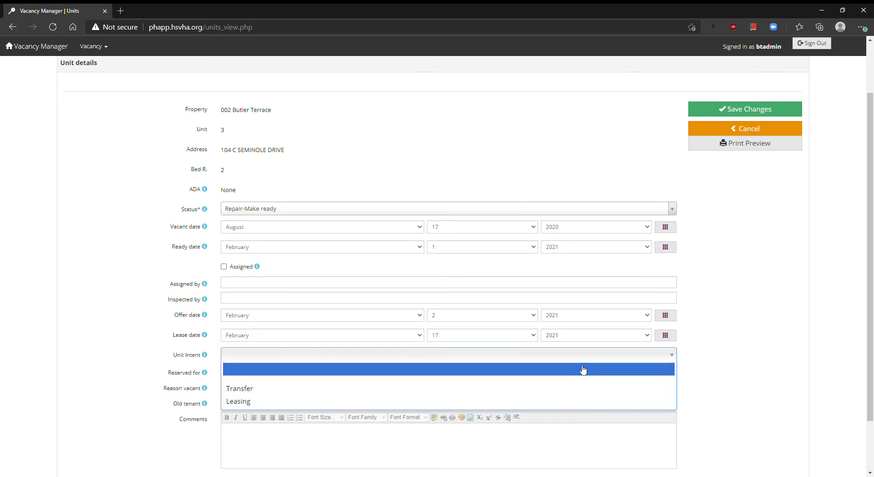
click(764, 393)
- Try entering the former tenant's name in the Old tenant field and clear it again
scroll(761, 386, down, 1)
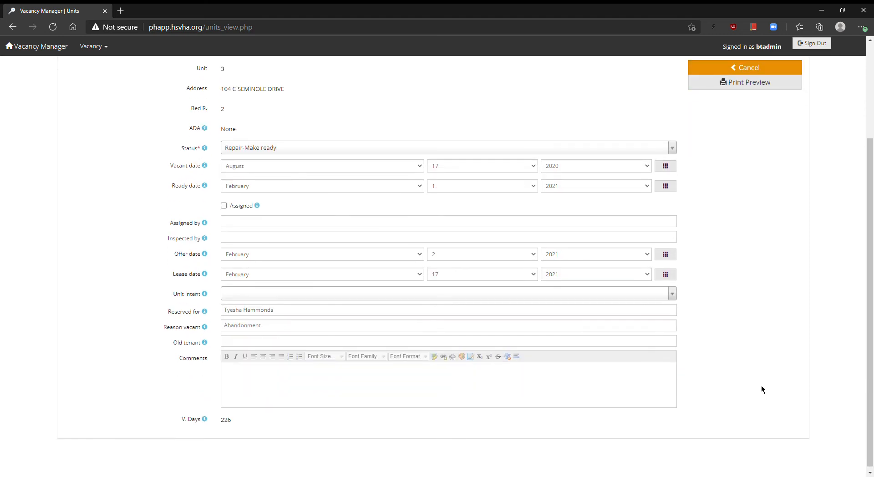
scroll(745, 381, up, 1)
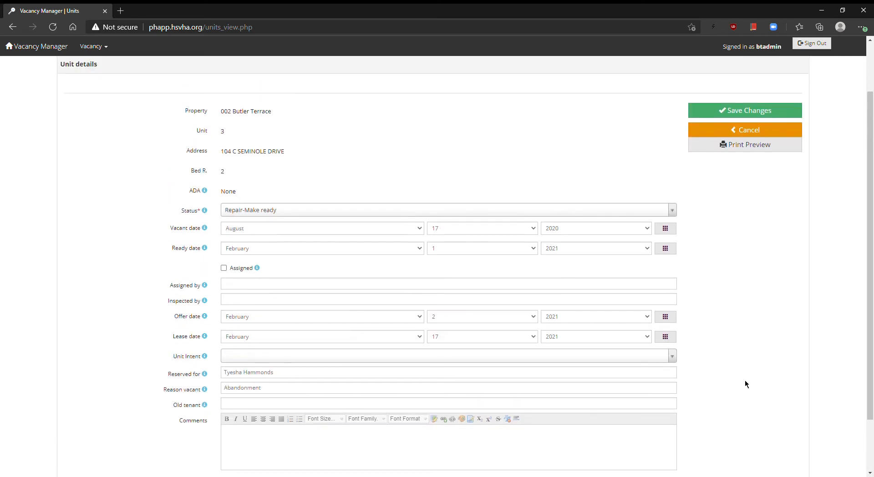
scroll(746, 384, down, 1)
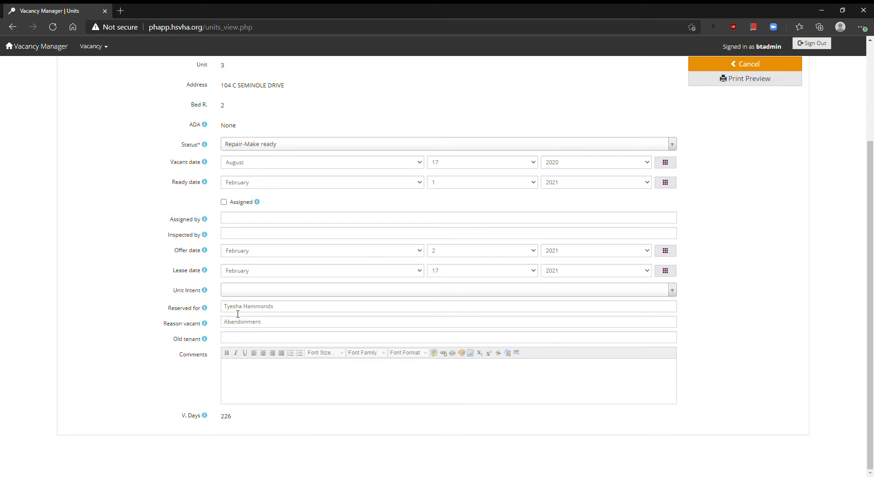
click(280, 341)
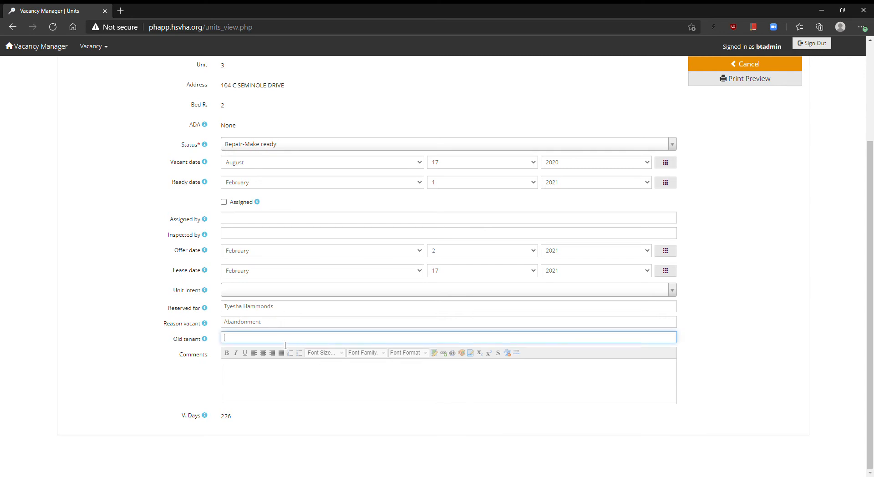
click(707, 351)
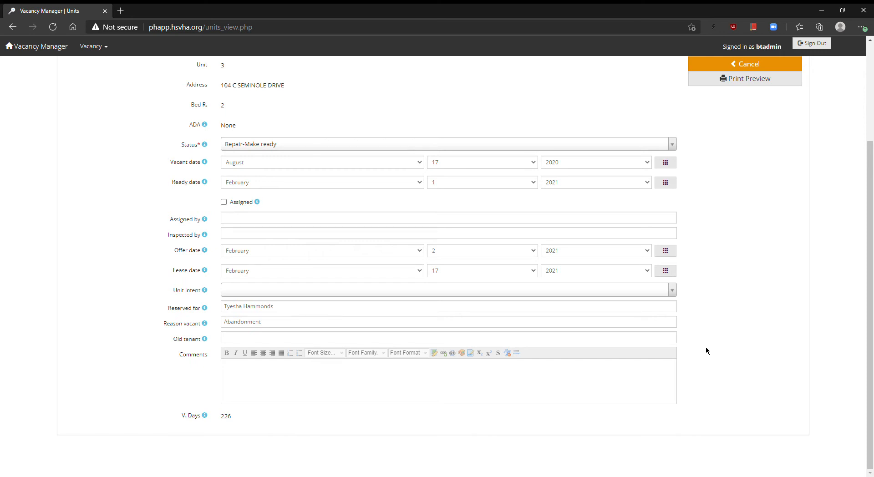
scroll(706, 349, up, 2)
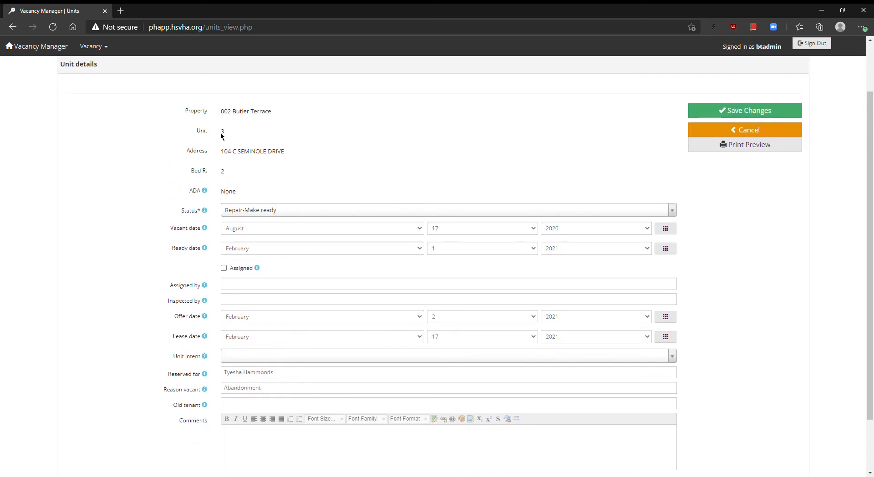
scroll(328, 171, down, 2)
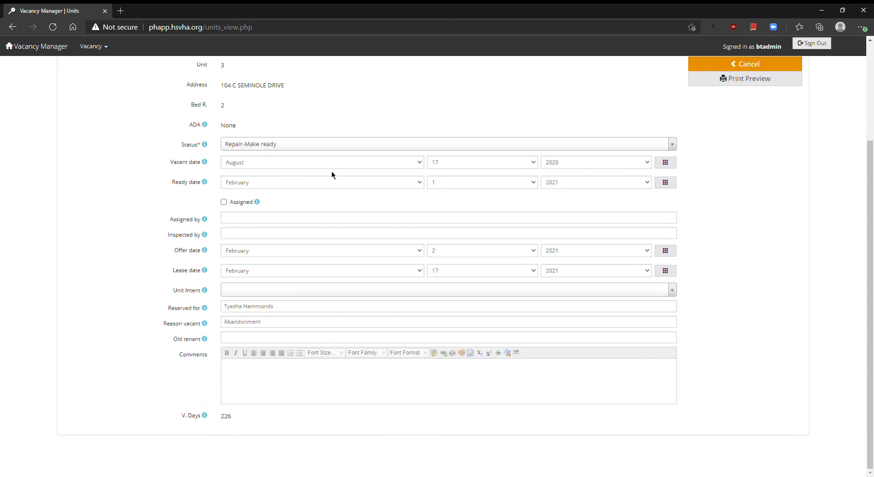
click(255, 337)
text(Dave)
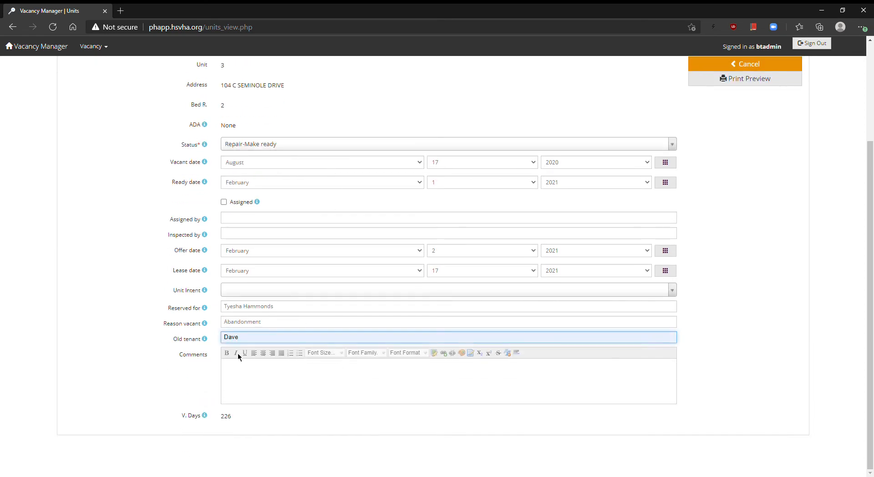
click(155, 365)
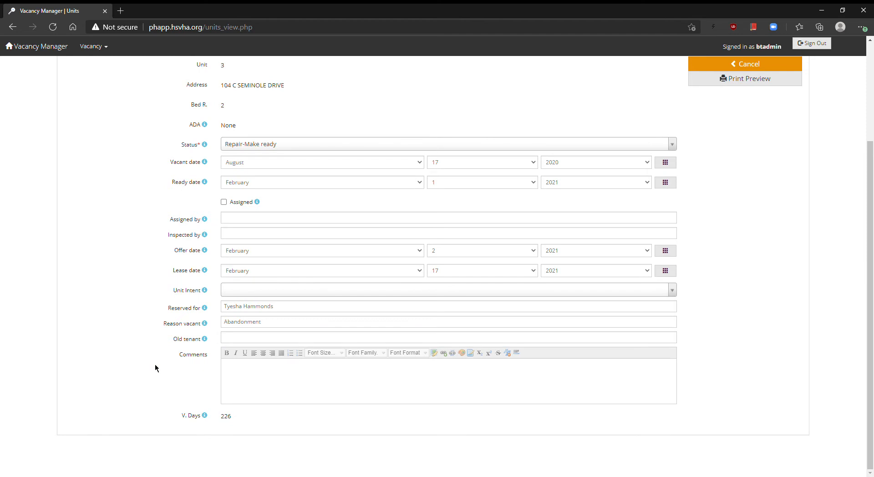
- Save the details of unit 3 with the Comments left empty and return to the list of units
click(252, 370)
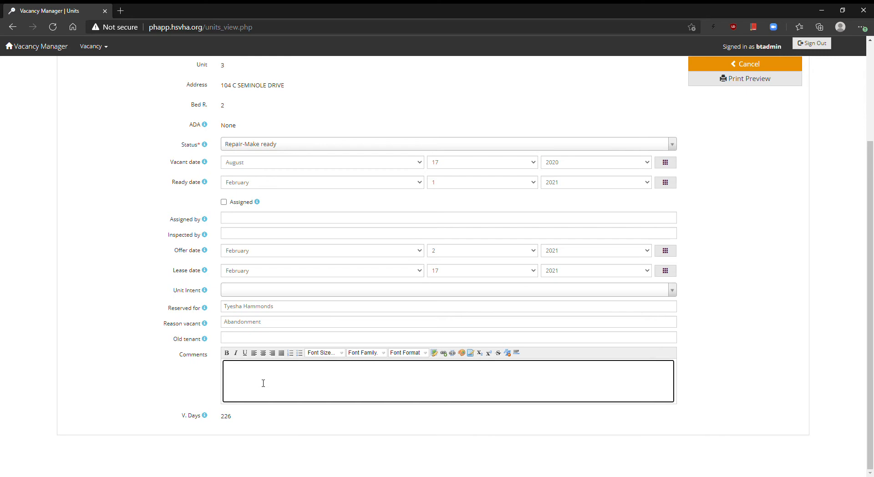
scroll(263, 383, up, 3)
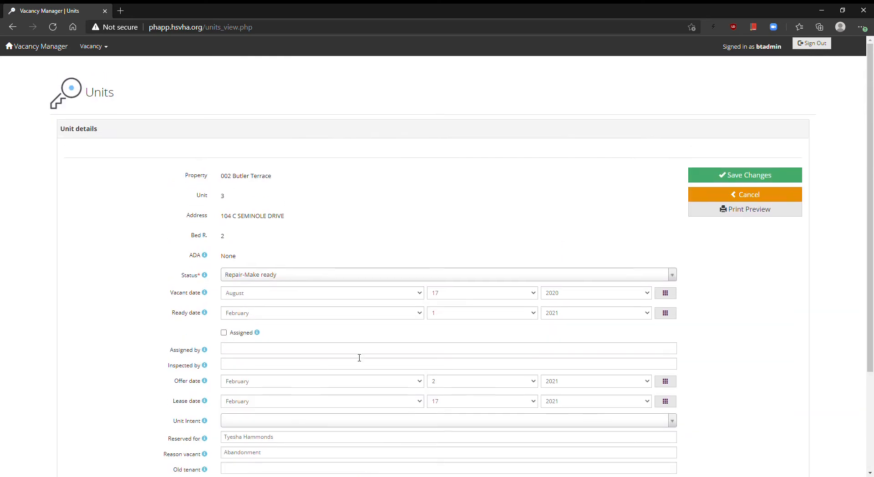
click(736, 178)
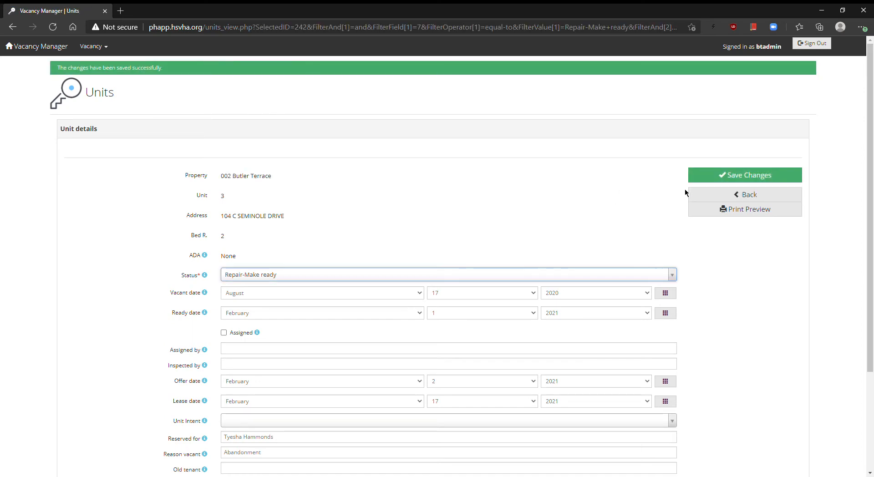
click(756, 196)
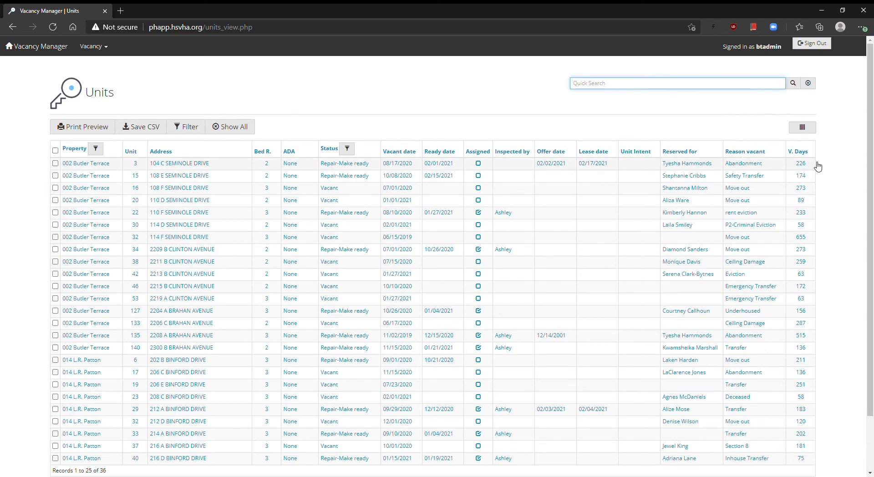
- Select unit 3 at 002 Butler Terrace in the list and look at its additional actions without applying any
scroll(801, 179, down, 2)
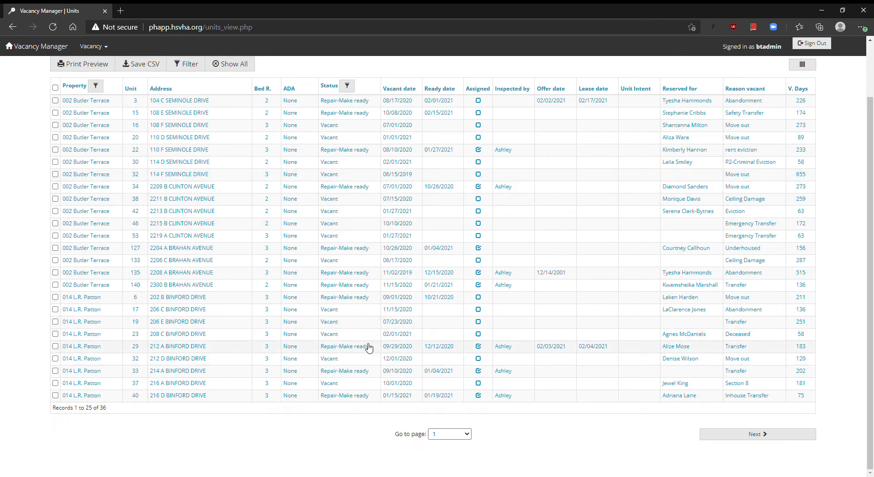
scroll(368, 349, up, 2)
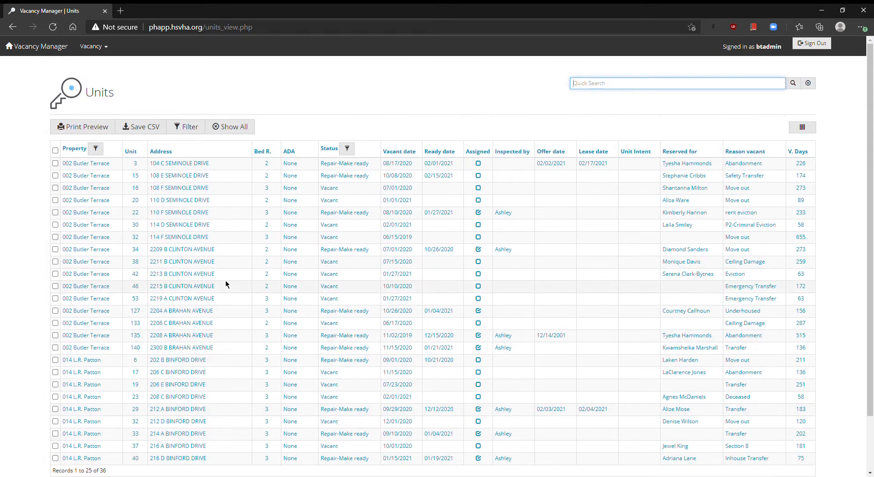
click(55, 164)
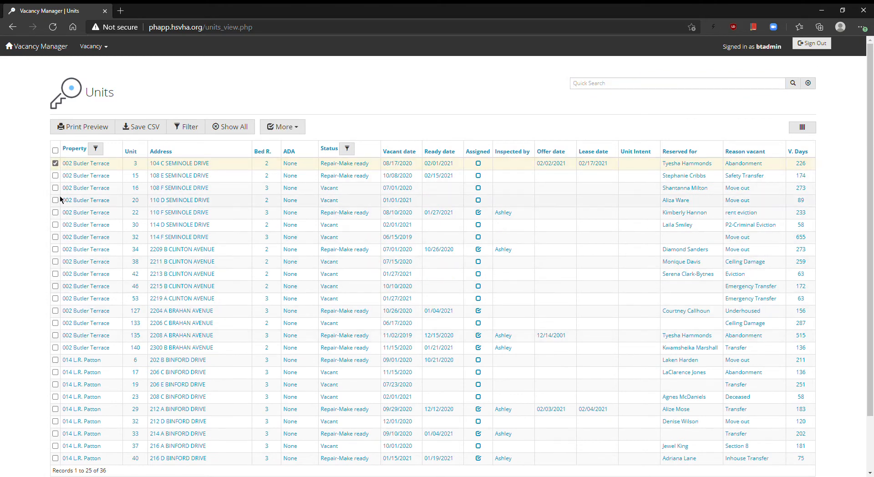
click(55, 176)
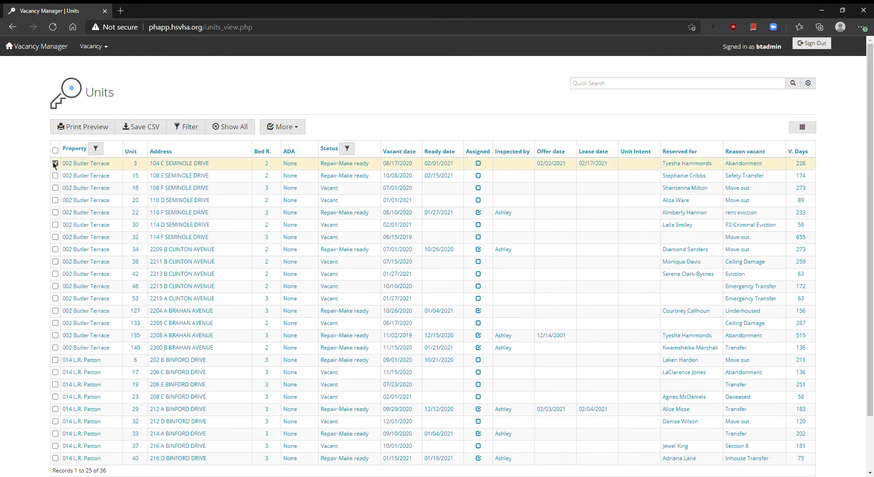
click(294, 129)
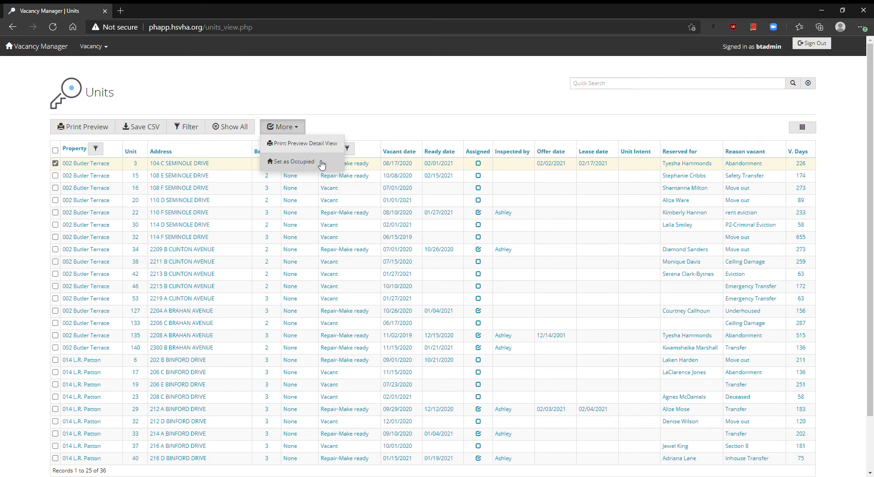
click(357, 99)
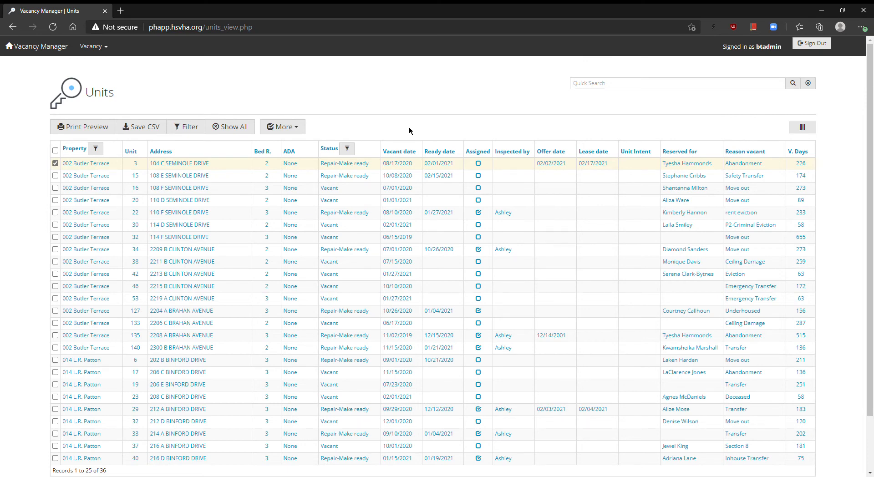
- From the homepage, view the 002/004/014 Upcoming list, then open the All Upcoming Vacancies list
click(48, 49)
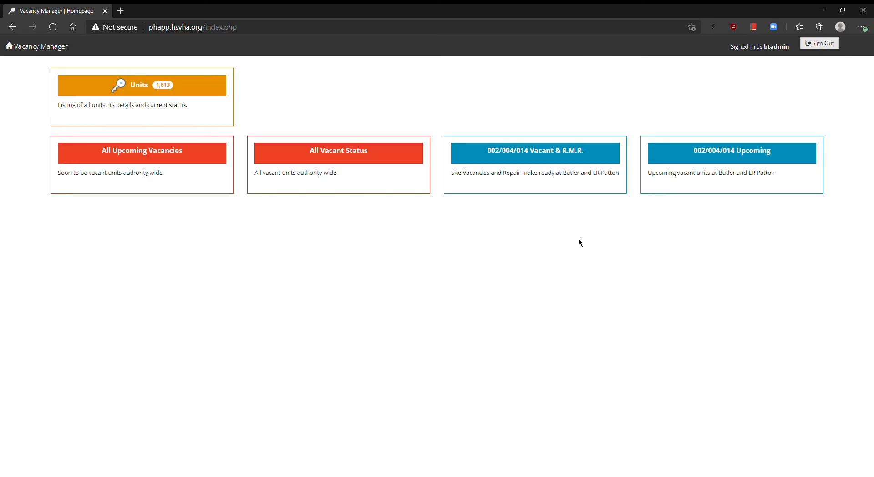
click(716, 162)
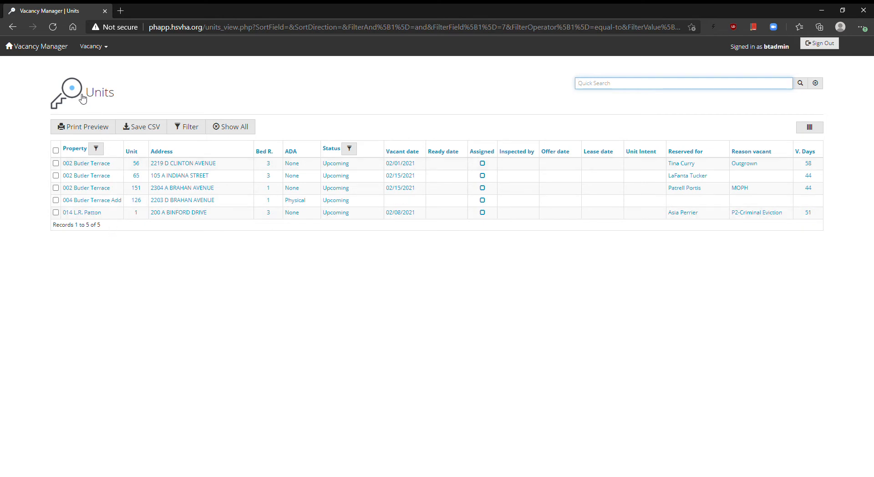
click(38, 49)
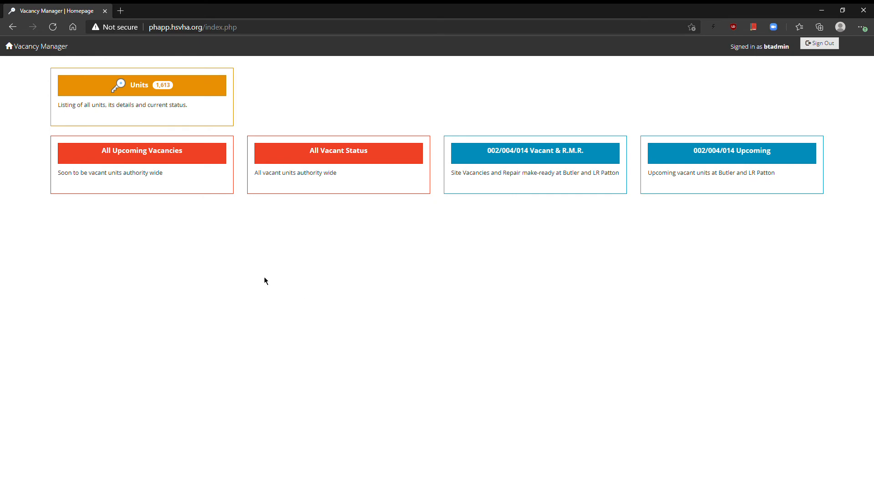
click(192, 163)
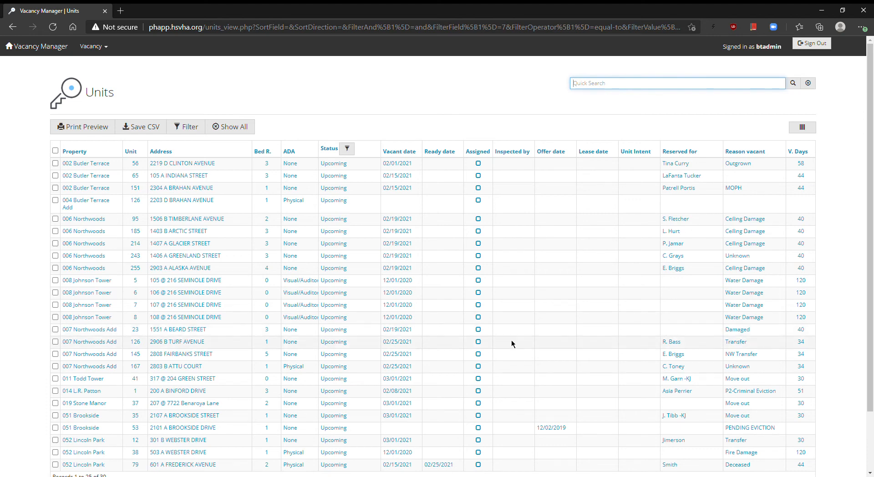
- Open the details of unit 23 at 007 Northwoods Add and review its date, assignment, reason and comment fields
click(190, 334)
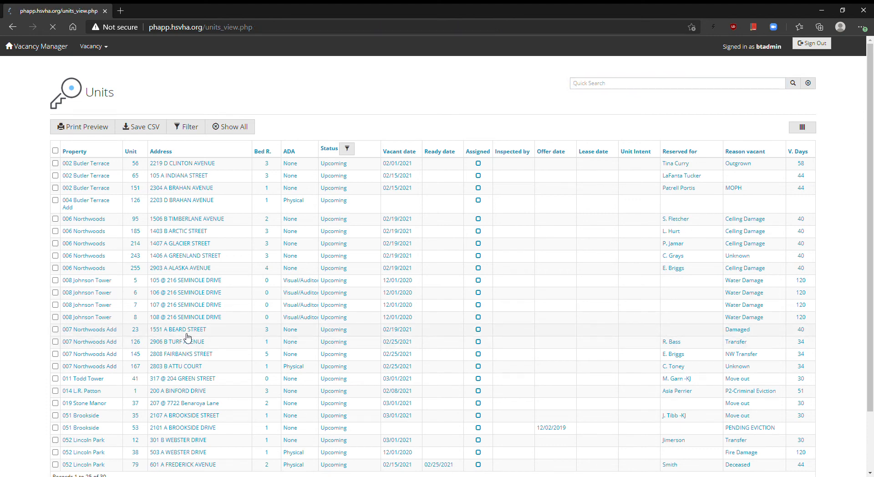
scroll(308, 350, down, 3)
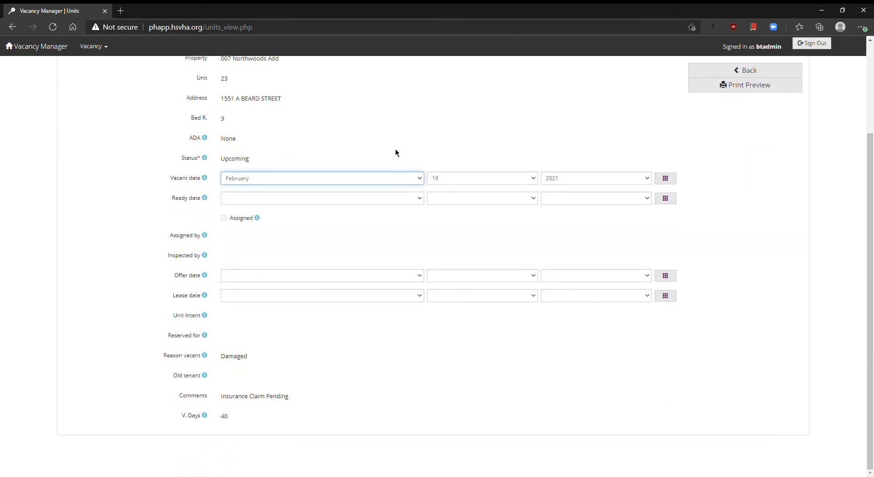
scroll(628, 200, up, 3)
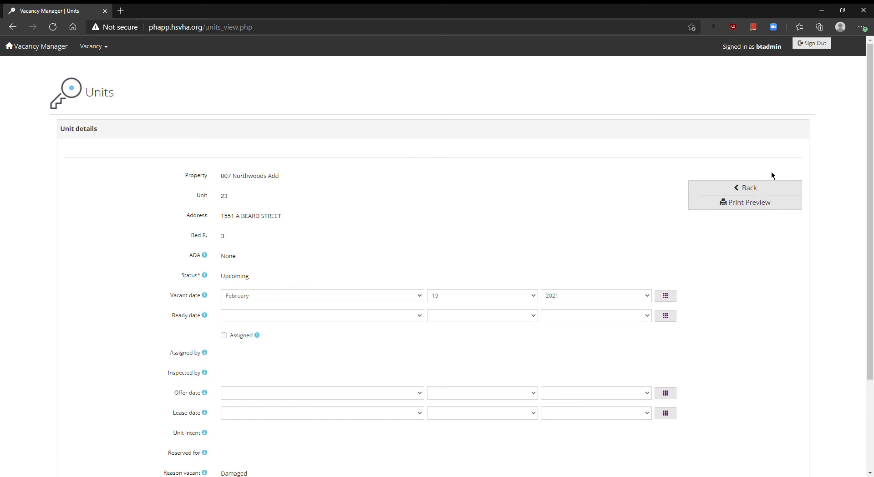
scroll(453, 287, down, 2)
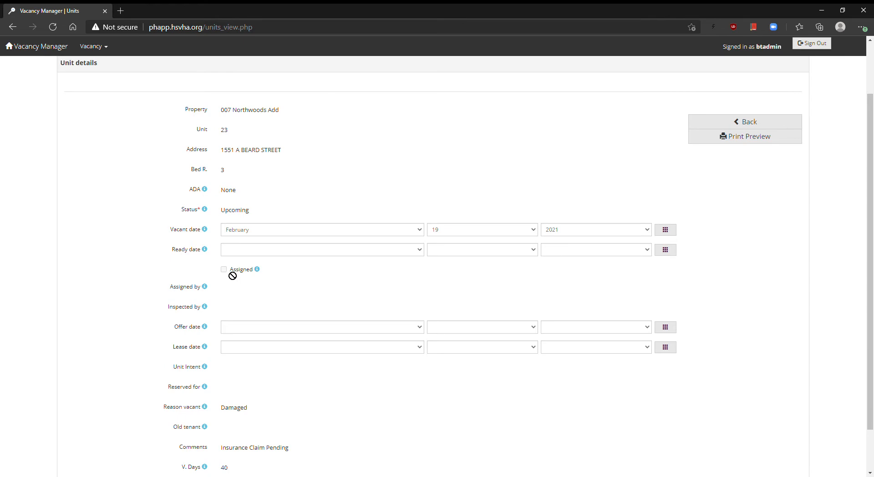
scroll(262, 394, down, 2)
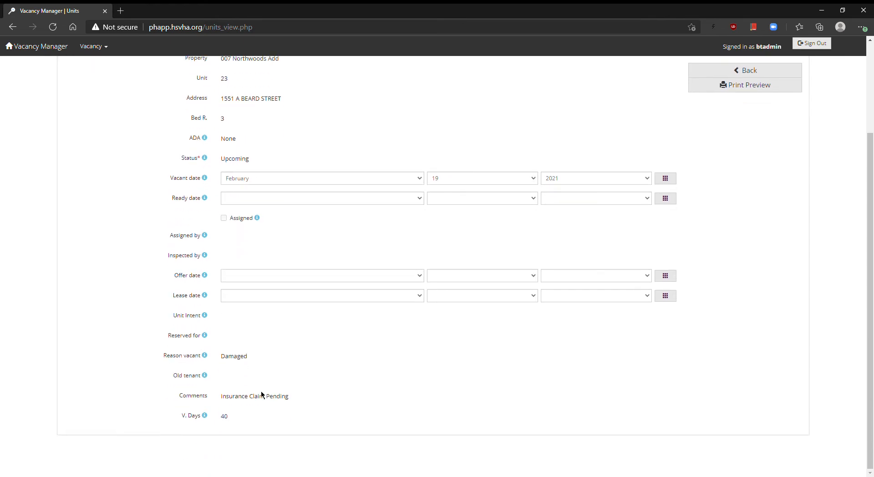
scroll(319, 319, up, 3)
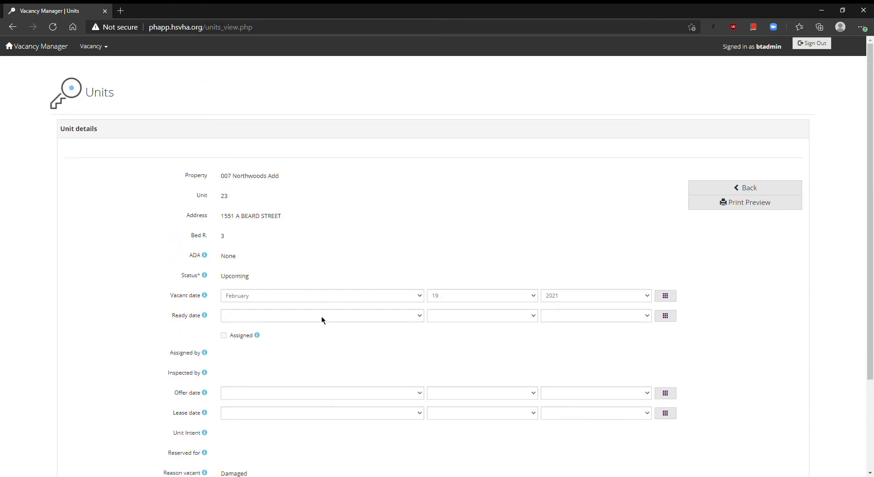
- Review the remaining detail fields of unit 23 down to V. Days and return to the list of upcoming vacancies
scroll(324, 323, down, 3)
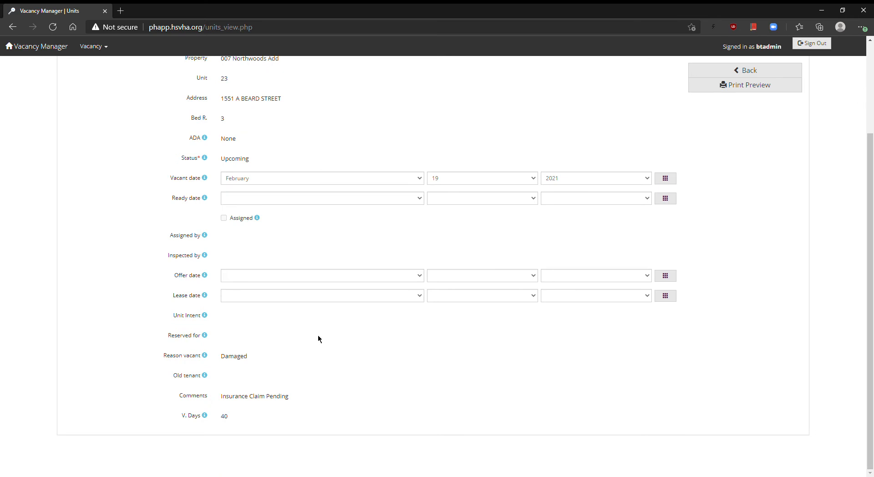
scroll(318, 338, up, 3)
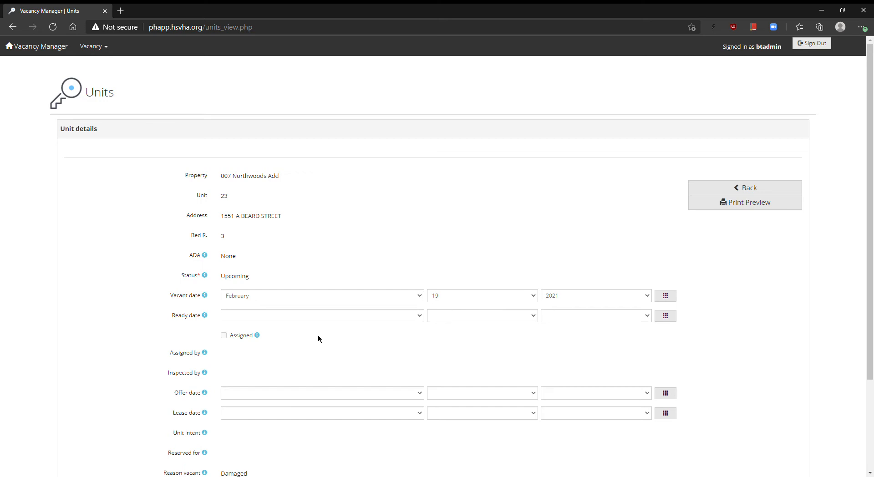
click(782, 191)
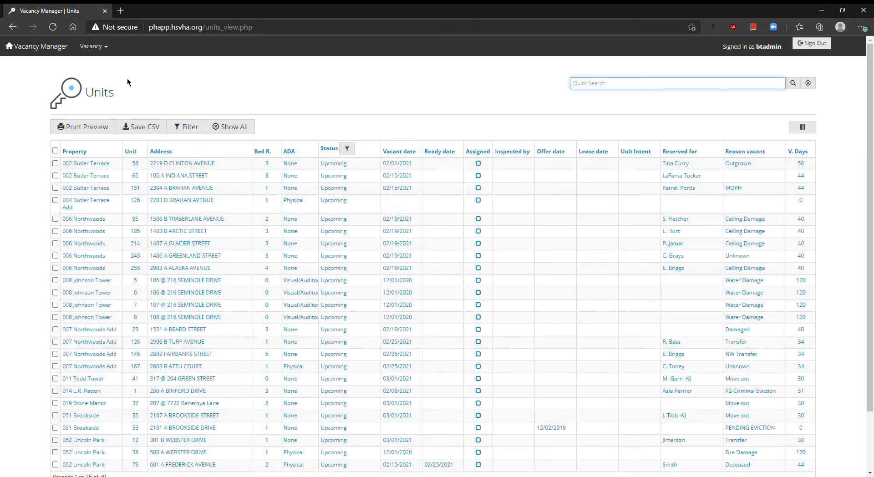
- From the homepage, open the All Vacant Status list and look through the vacant units on its first page
click(51, 47)
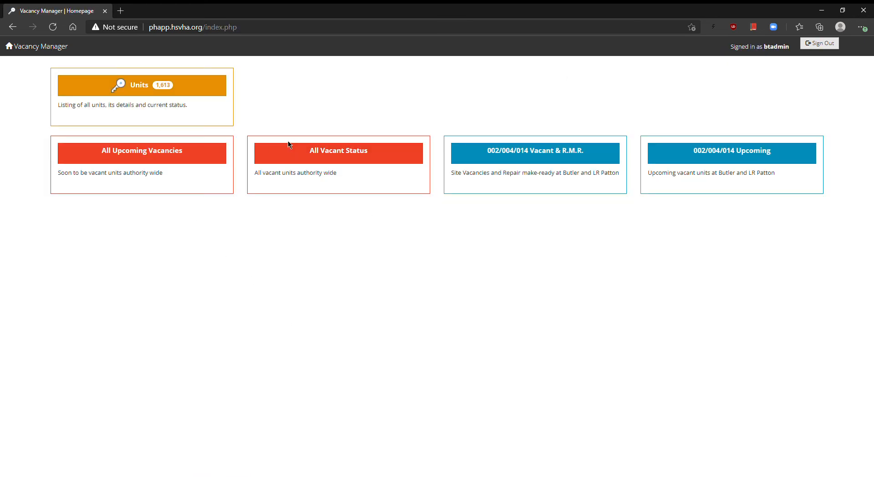
click(316, 156)
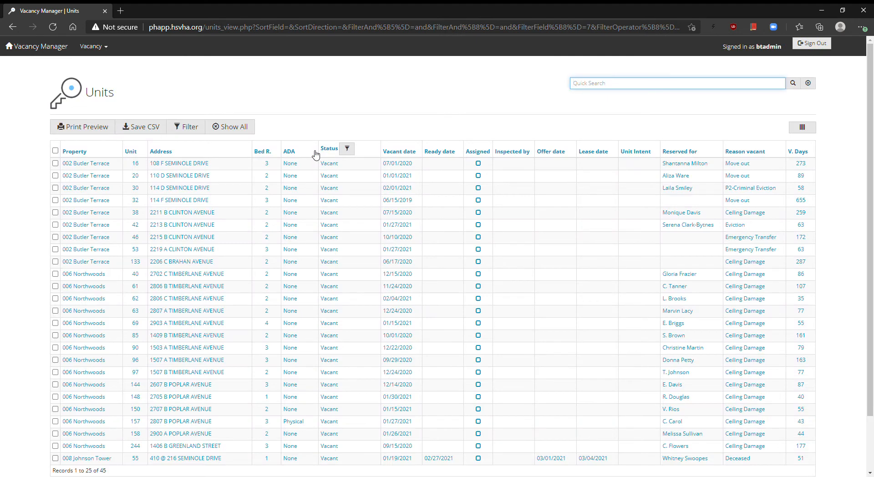
scroll(294, 331, down, 2)
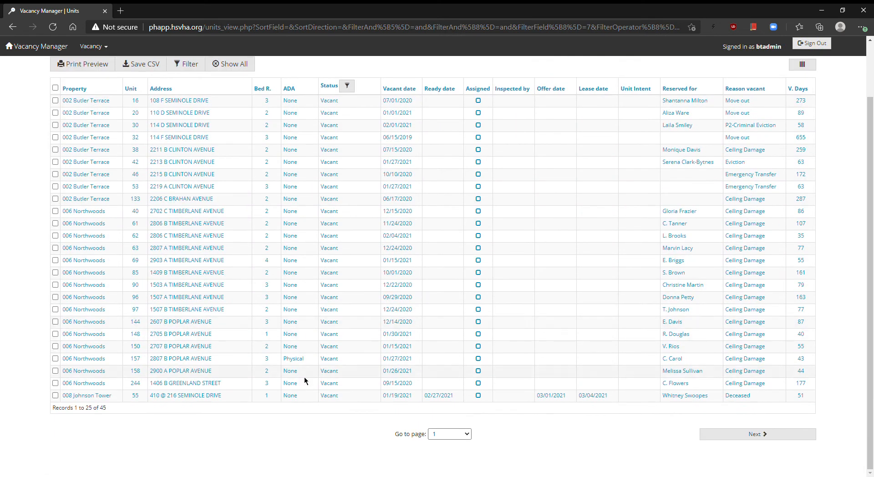
scroll(332, 413, up, 2)
scroll(335, 417, down, 2)
scroll(346, 429, up, 2)
- Return to the homepage and open the full Units list with all units and their current status
click(47, 51)
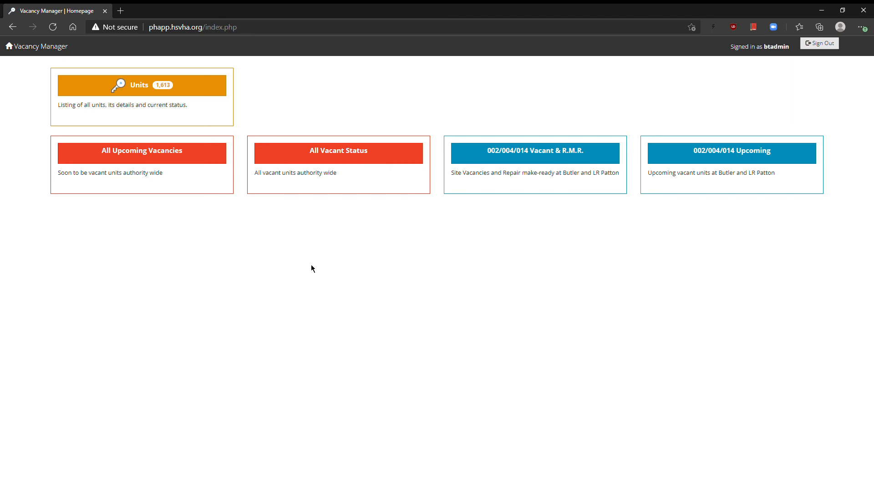
click(169, 86)
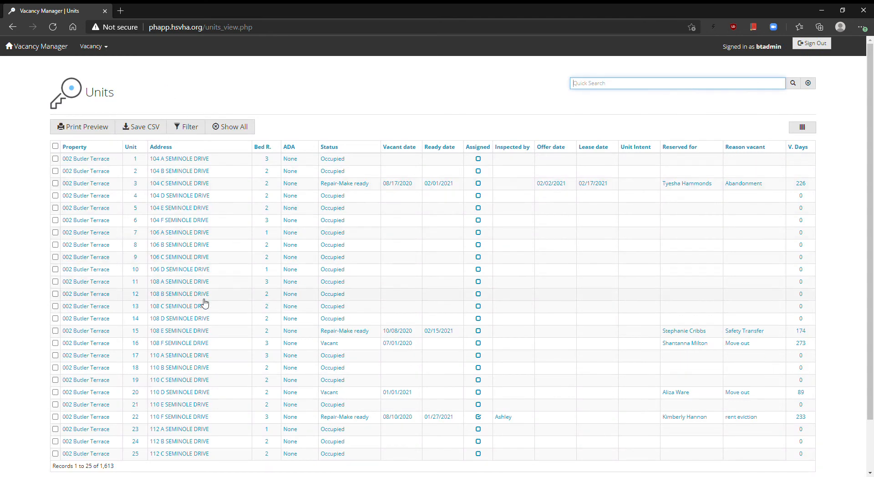
scroll(218, 367, down, 1)
scroll(219, 368, up, 1)
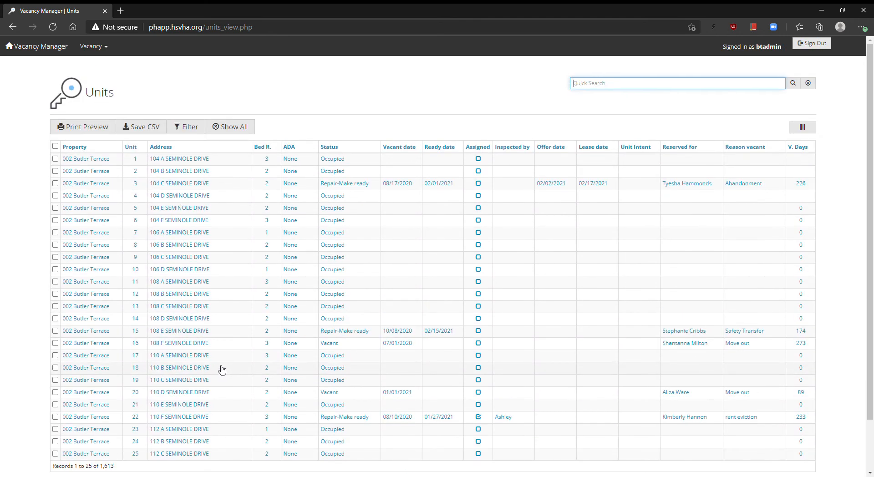
- Sort the units by Property in ascending, then descending, and finally ascending order again
click(84, 147)
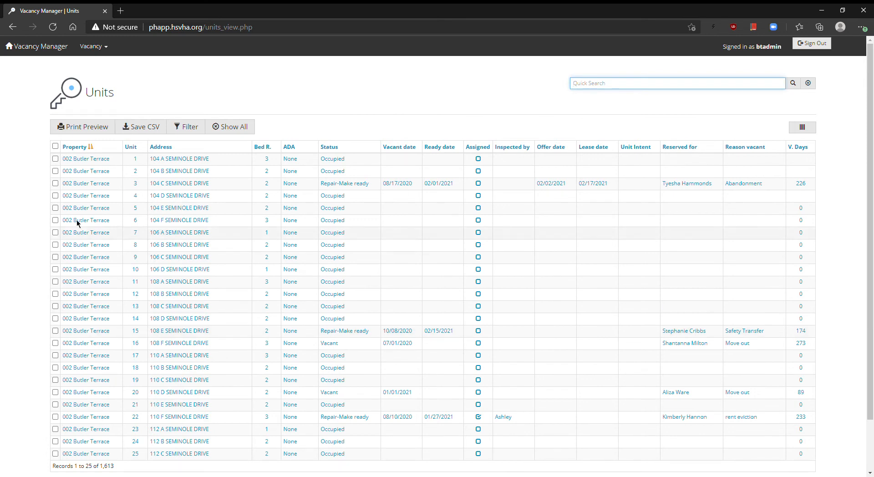
click(83, 147)
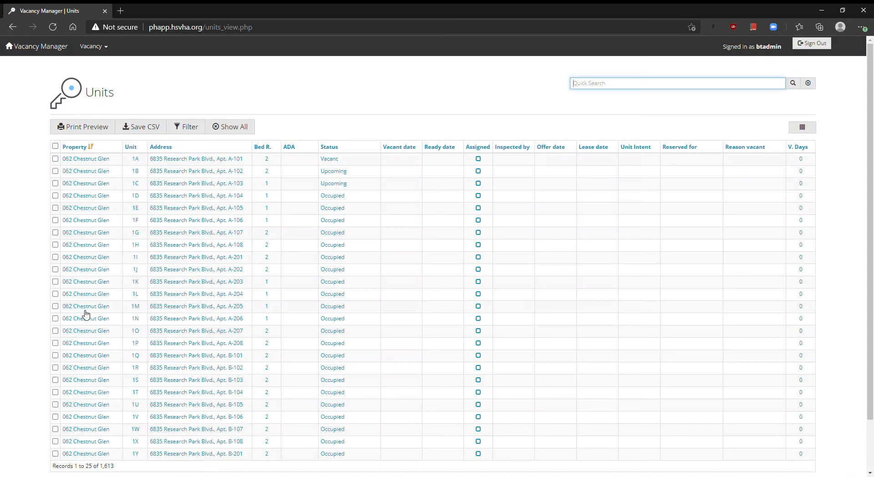
click(84, 147)
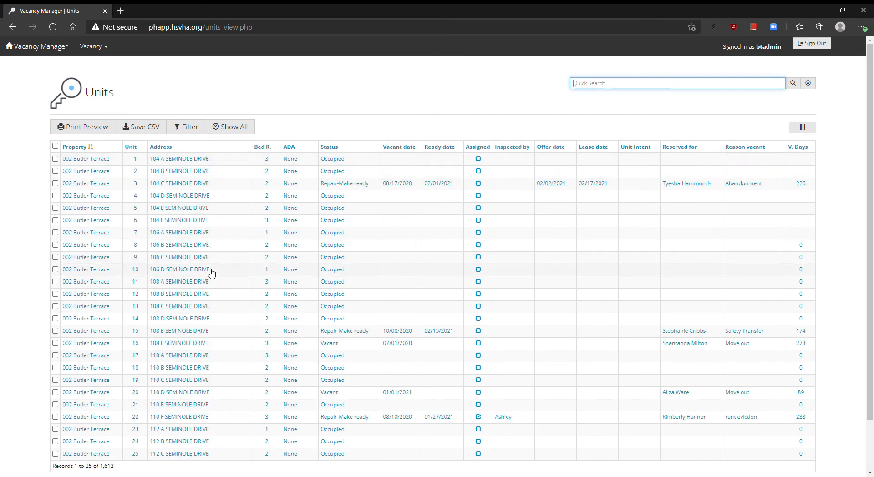
- Run a quick search of the units for "104 c"
click(418, 92)
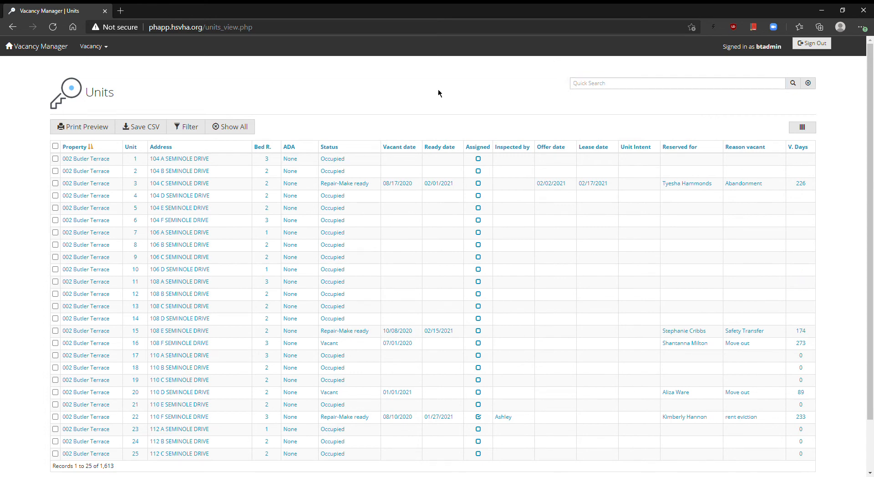
click(600, 90)
click(544, 90)
click(581, 87)
text(104 c)
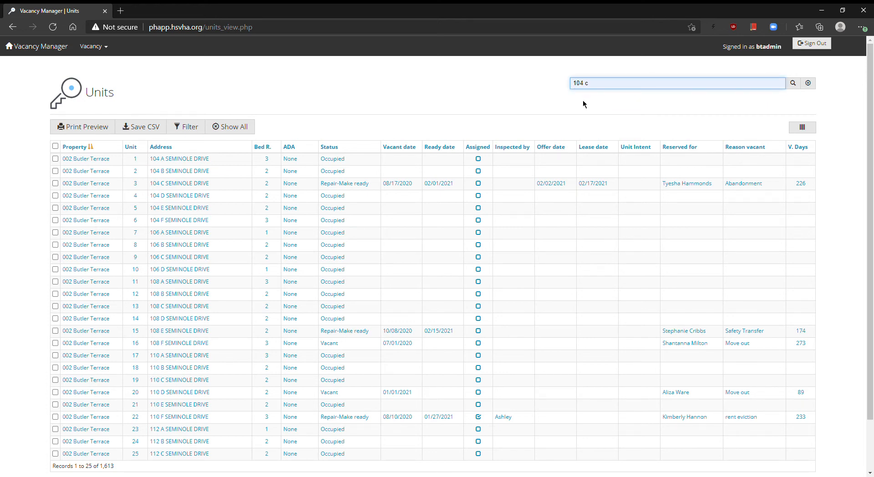
key(Return)
click(216, 309)
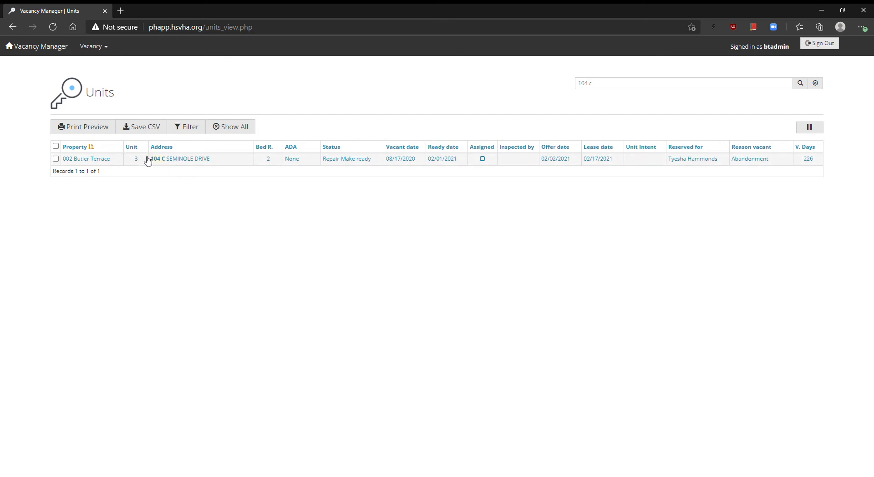
- Replace the quick search text with "3" and run the search
triple_click(625, 91)
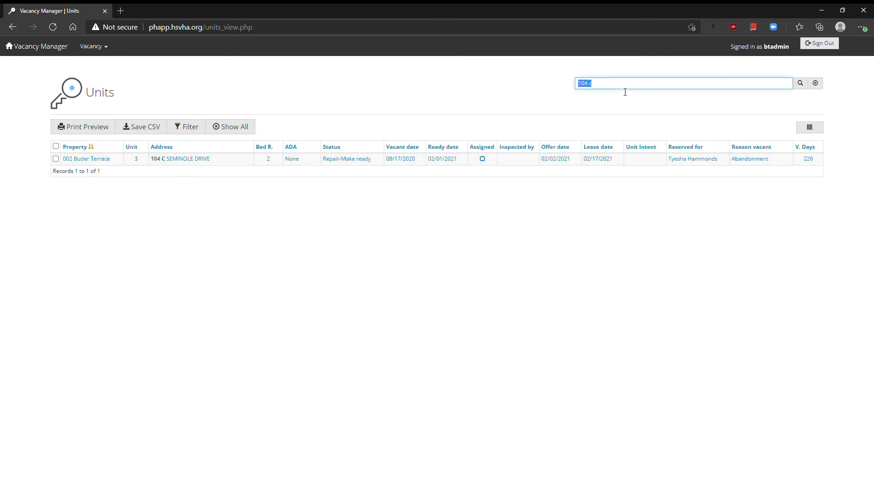
text(3)
key(Return)
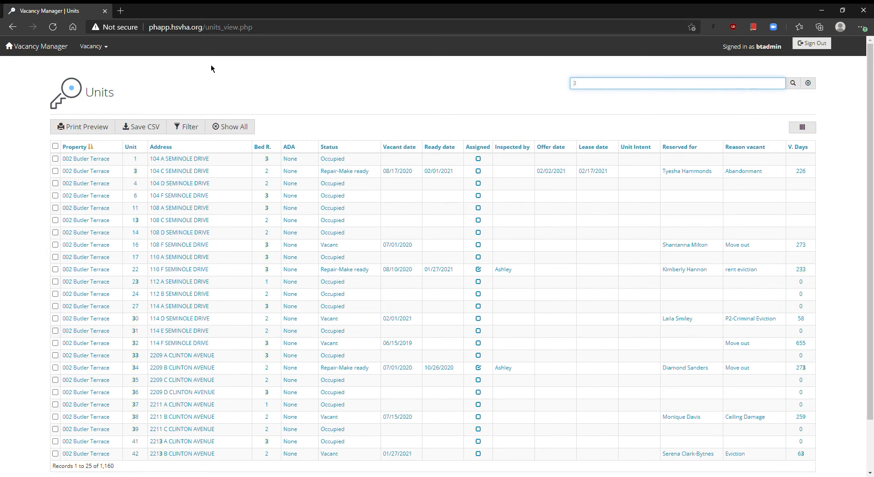
- Filter the units by property 002 Butler Terrace and unit 3, and apply the filters
click(190, 132)
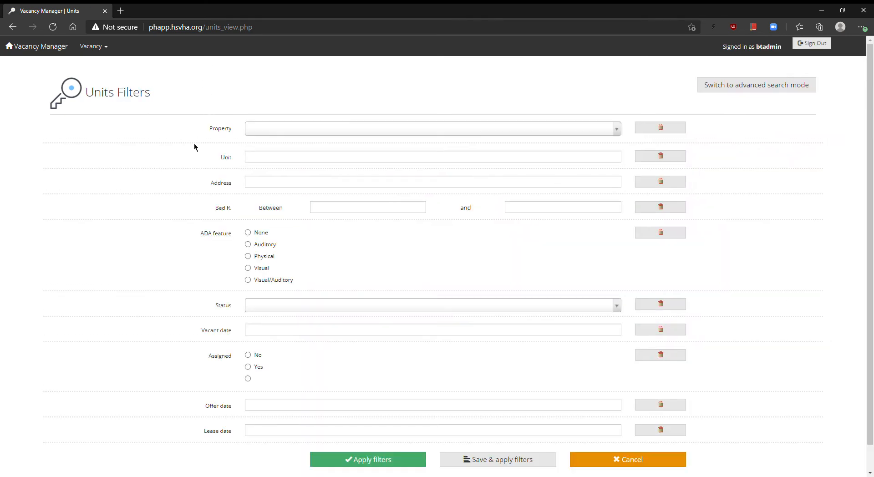
click(301, 131)
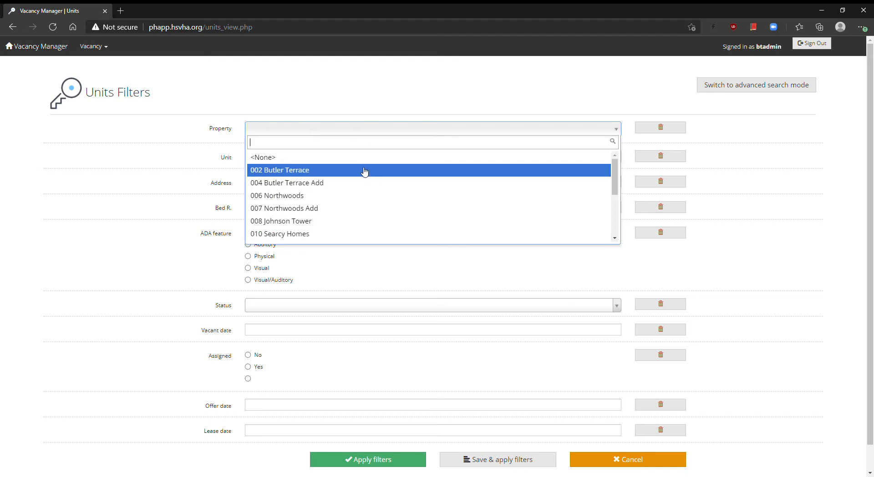
click(365, 172)
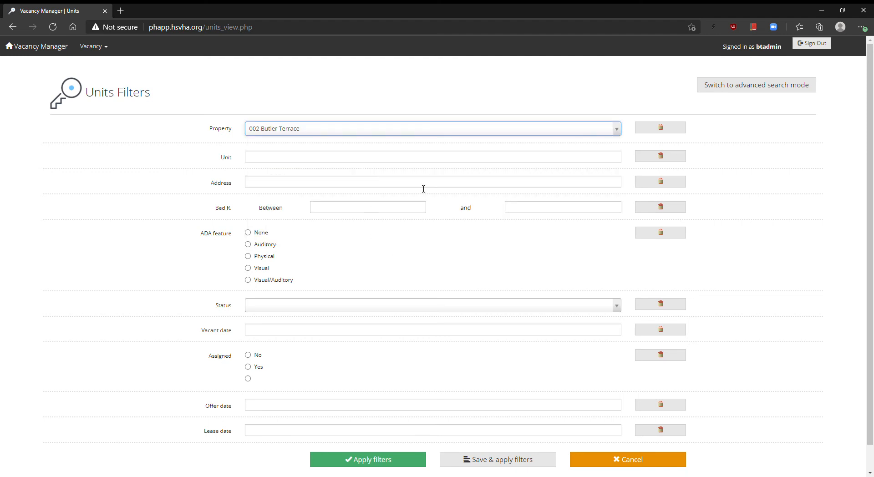
scroll(313, 257, down, 1)
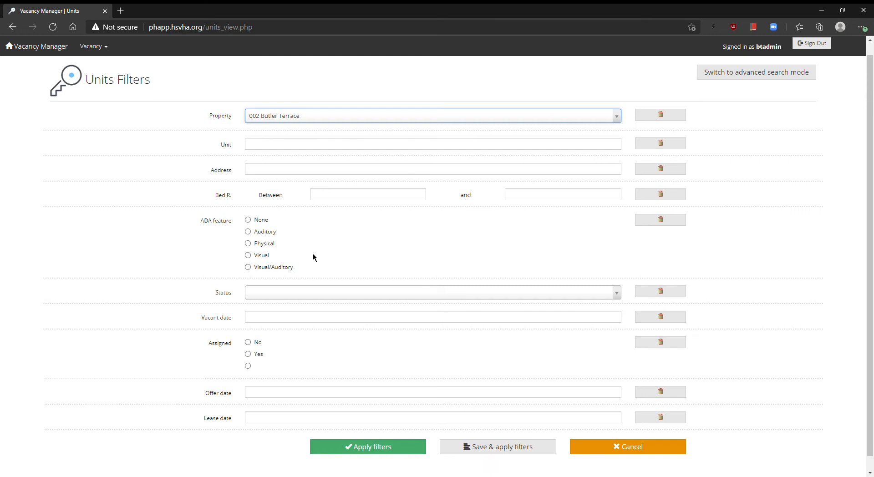
scroll(313, 257, down, 1)
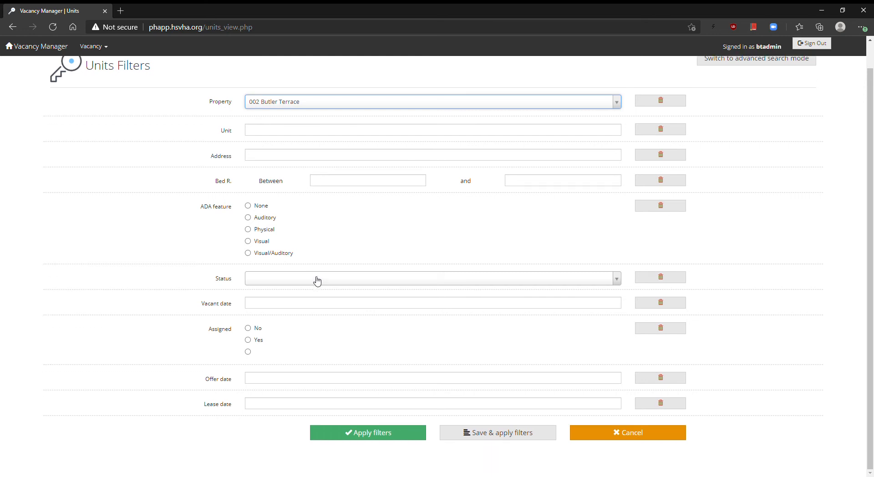
click(314, 137)
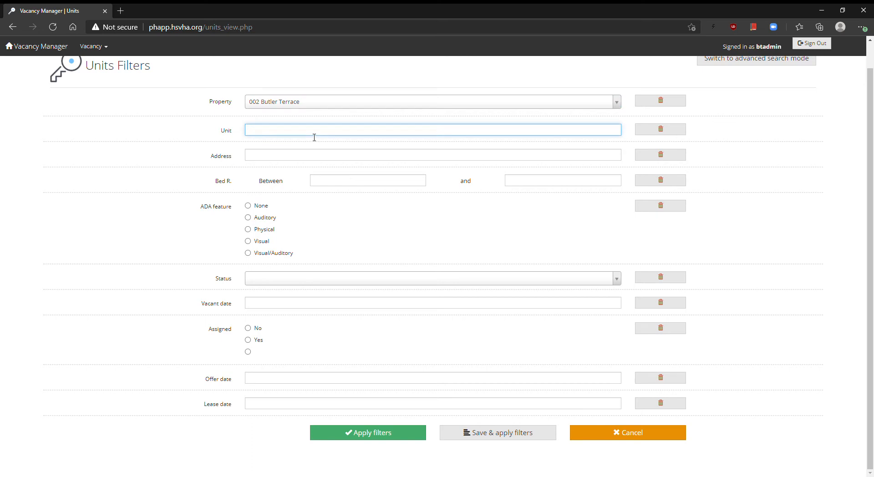
text(3)
click(754, 269)
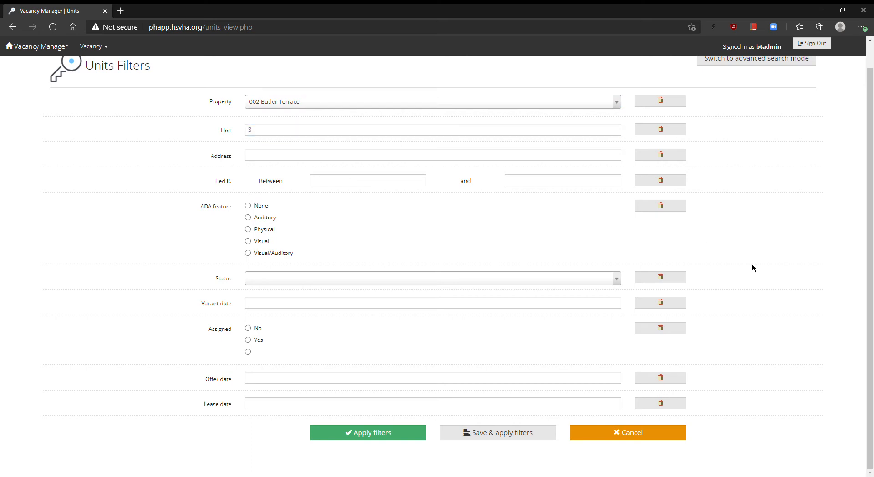
click(400, 438)
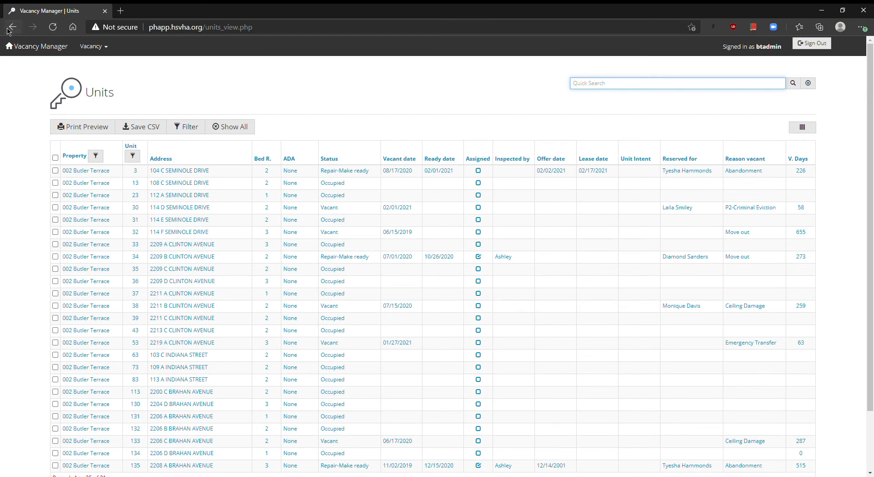
- Clear the unit filter, set the bedroom range between 2 and 2 for 002 Butler Terrace, apply it and look through the list
click(192, 128)
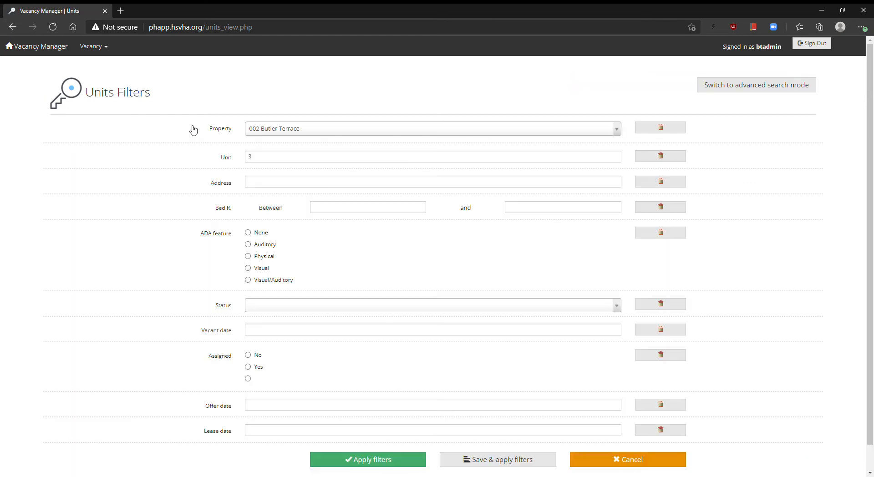
click(277, 162)
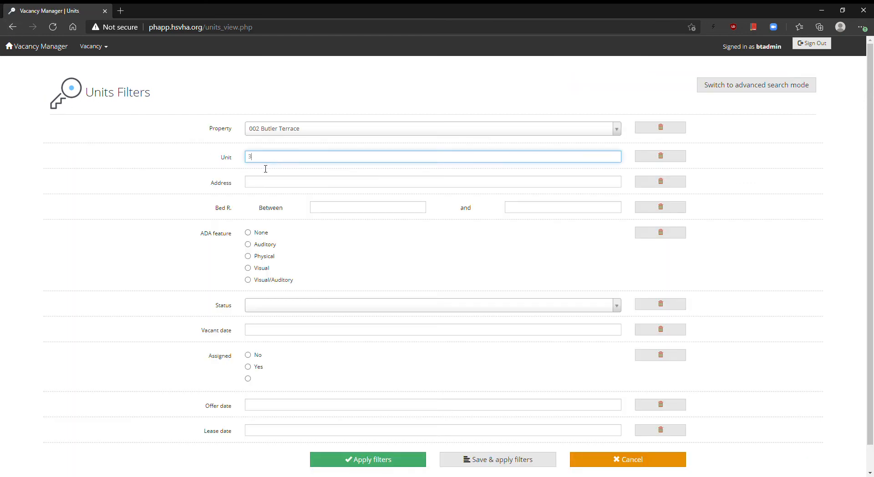
click(363, 210)
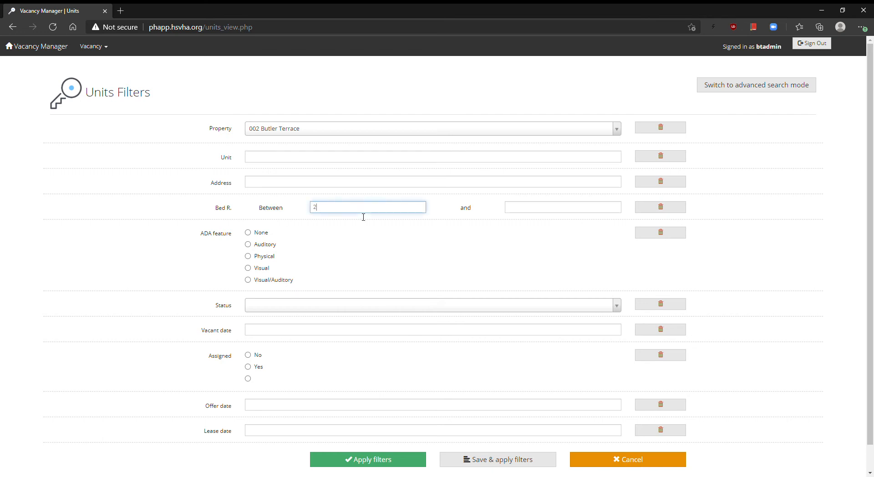
click(527, 211)
text(2)
click(464, 240)
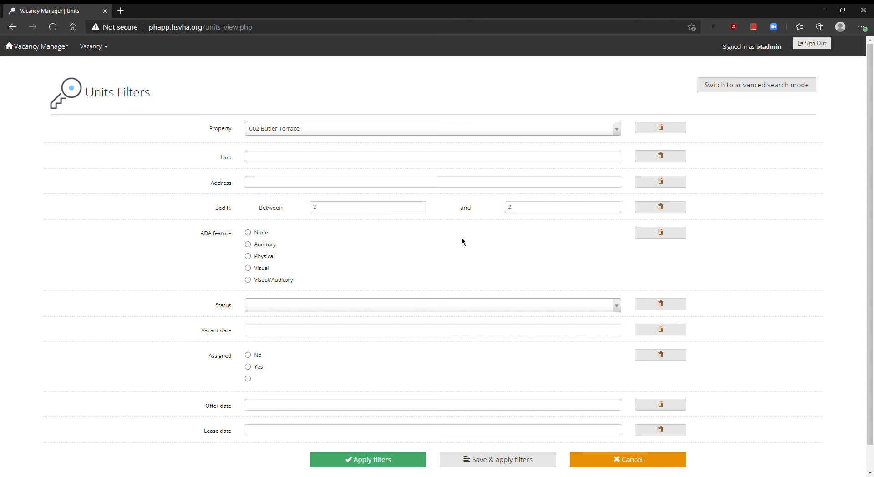
click(384, 459)
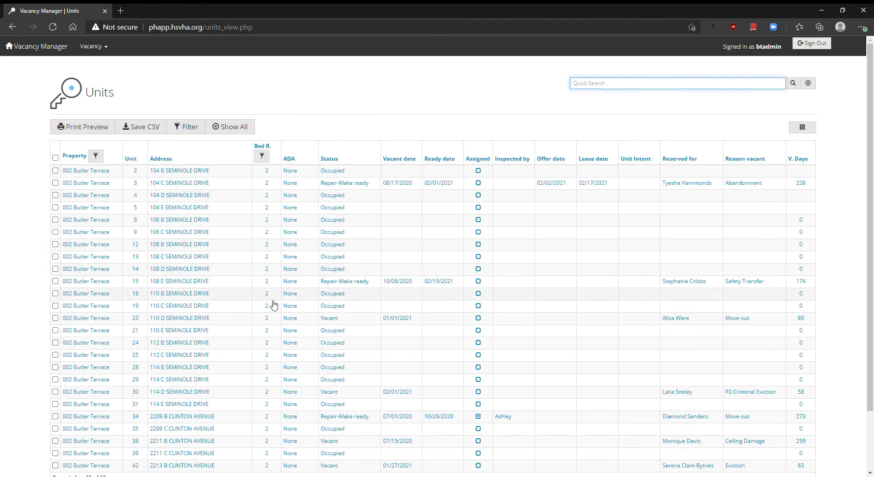
scroll(274, 314, down, 3)
scroll(267, 336, up, 3)
- Clear the bedroom range, apply the ADA feature filter Physical for 002 Butler Terrace, and go back to the unit filters
click(186, 126)
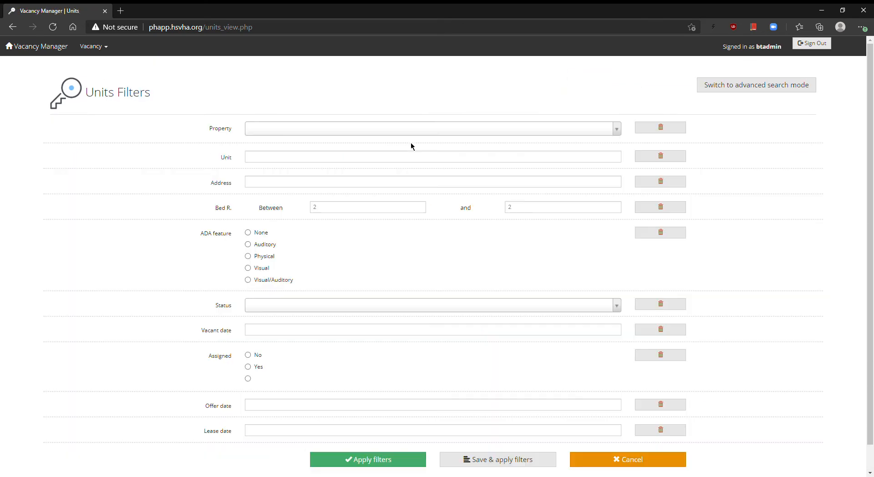
double_click(399, 218)
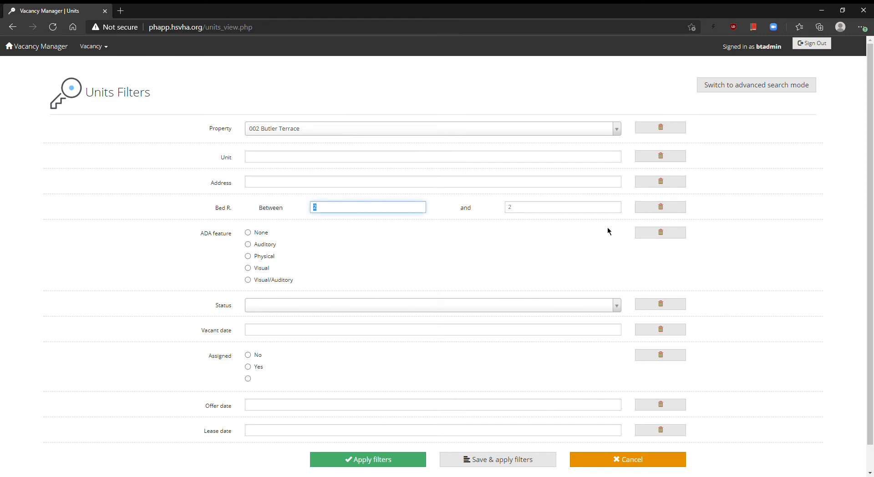
click(645, 211)
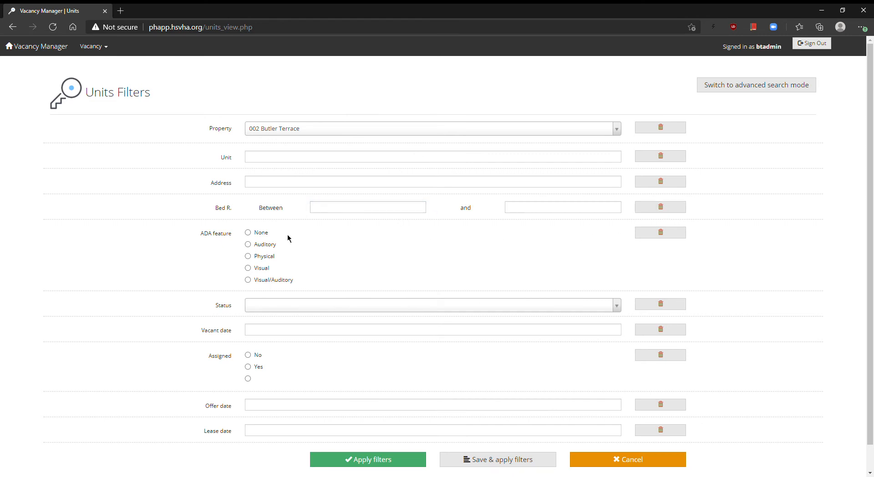
click(249, 256)
click(405, 465)
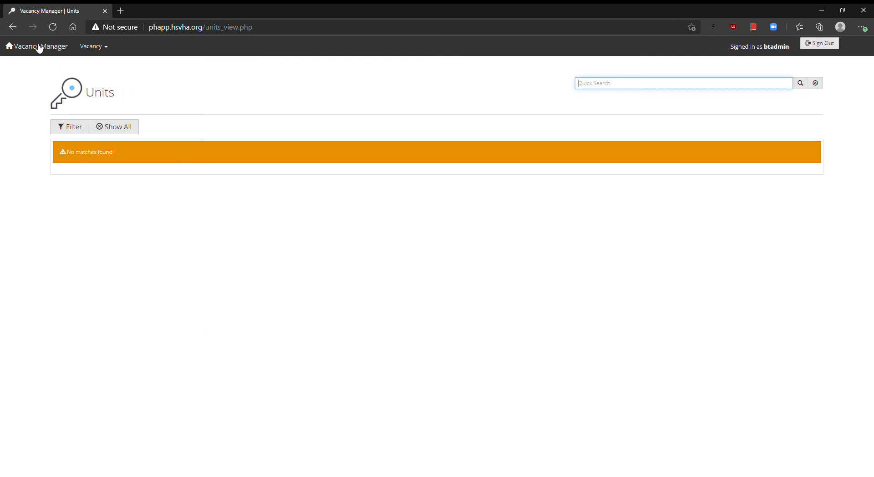
click(13, 27)
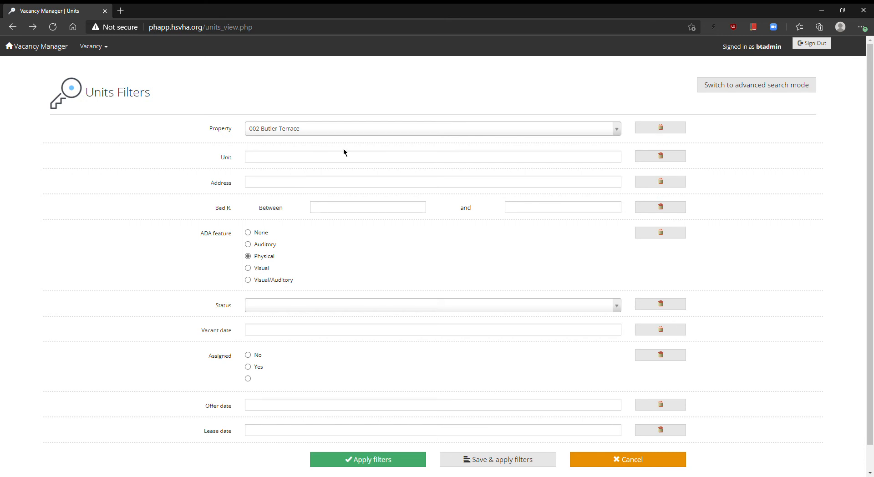
- Change the property filter to 004 Butler Terrace Add with the ADA feature Physical, apply it, and return to the unit filters
click(349, 132)
click(336, 186)
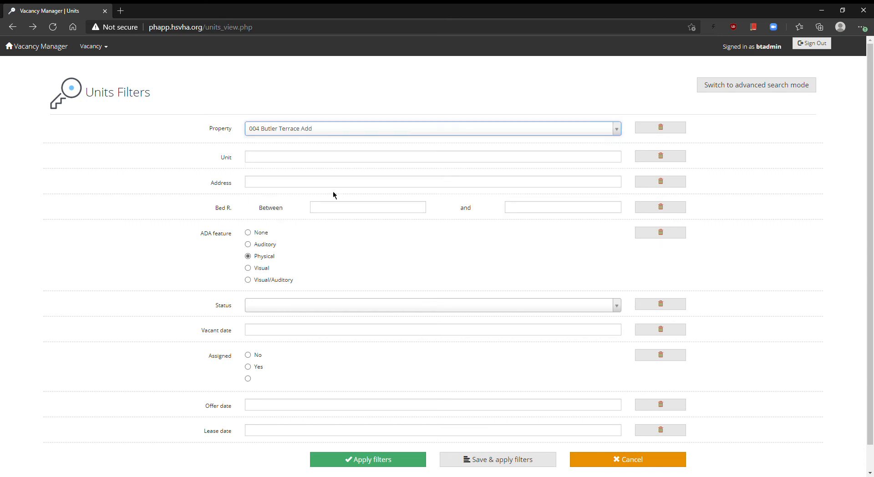
click(348, 461)
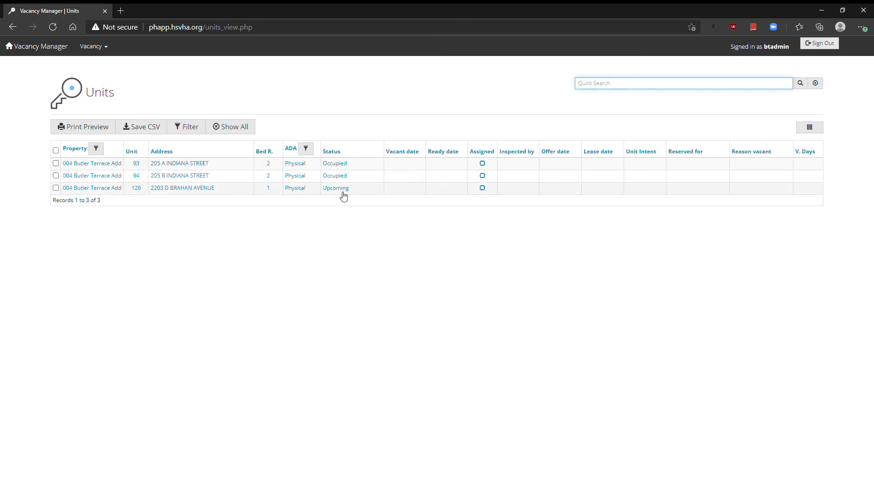
click(186, 128)
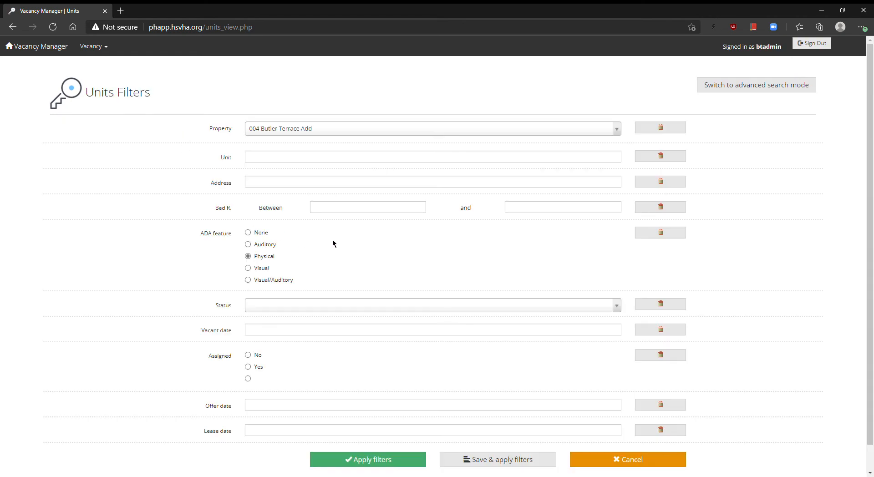
- Clear the ADA feature filter, set Assigned to No for 004 Butler Terrace Add, apply the filters and go back
click(648, 237)
scroll(393, 246, down, 1)
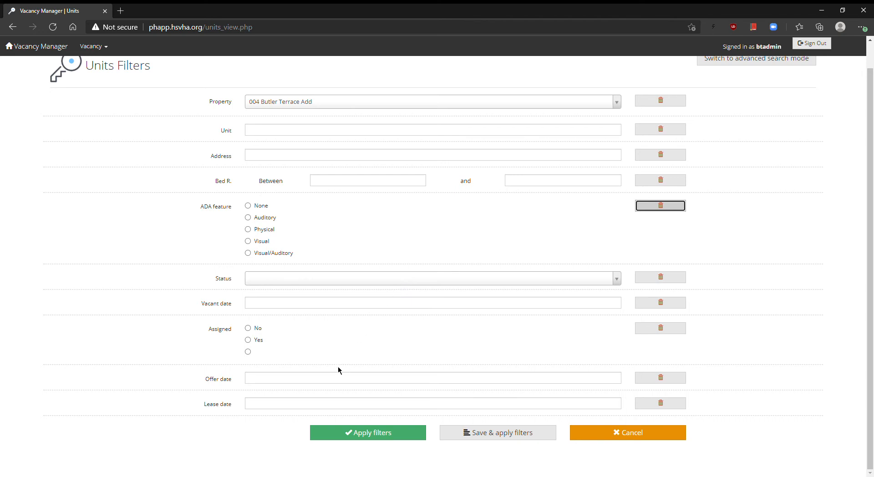
click(249, 328)
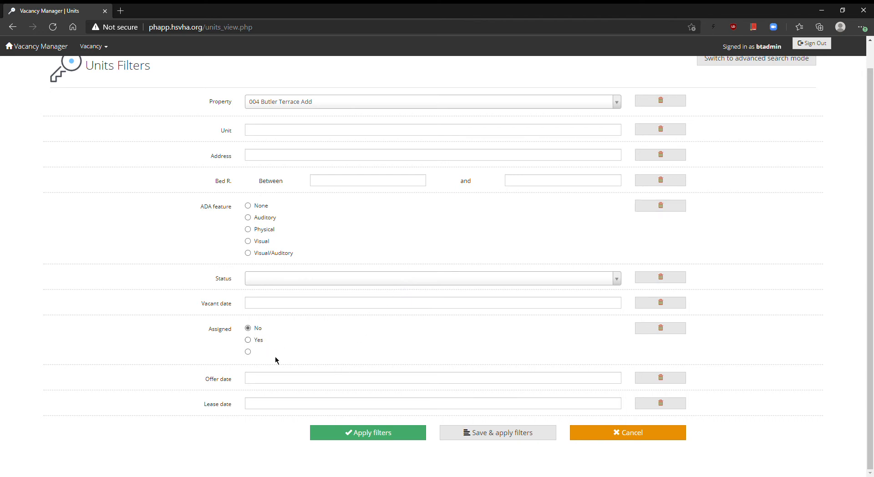
click(382, 441)
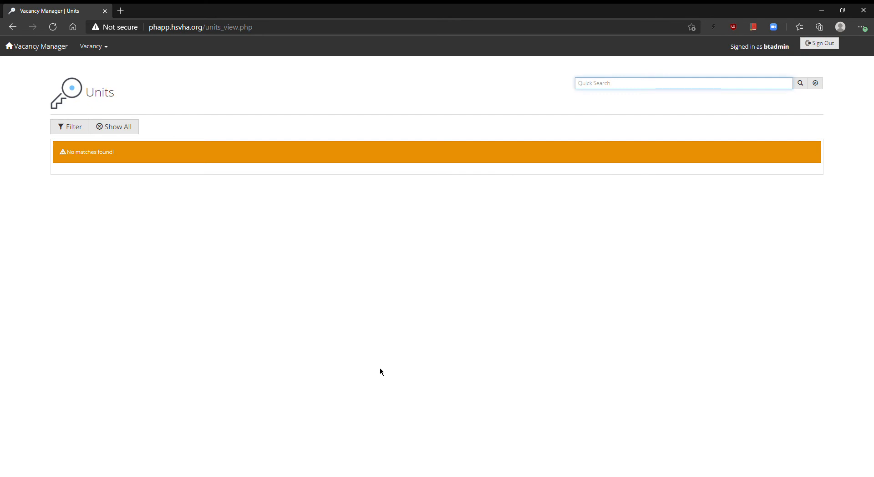
click(13, 27)
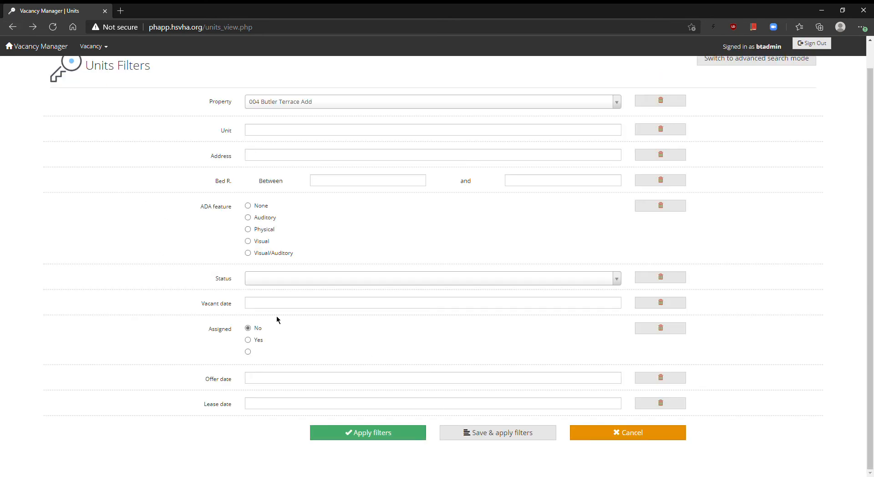
- Set the Assigned filter to Yes for 004 Butler Terrace Add, apply the filters and go back
click(260, 341)
click(360, 437)
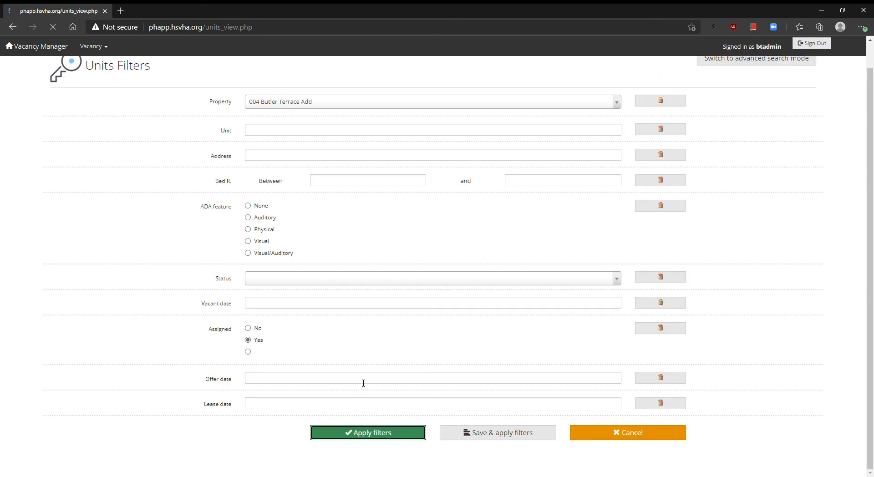
click(13, 26)
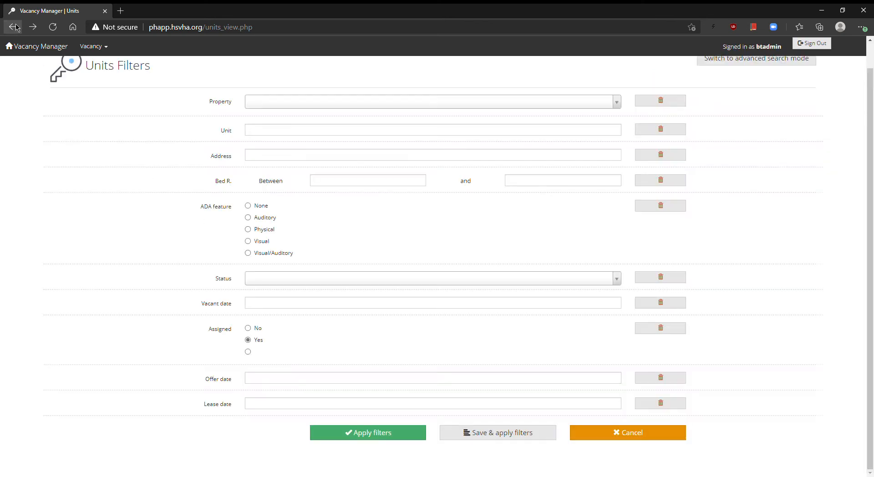
click(330, 104)
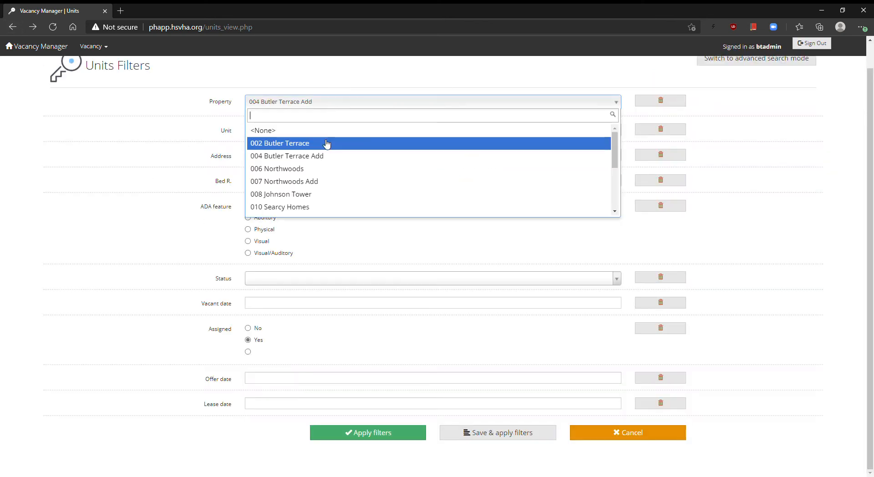
click(325, 143)
click(358, 434)
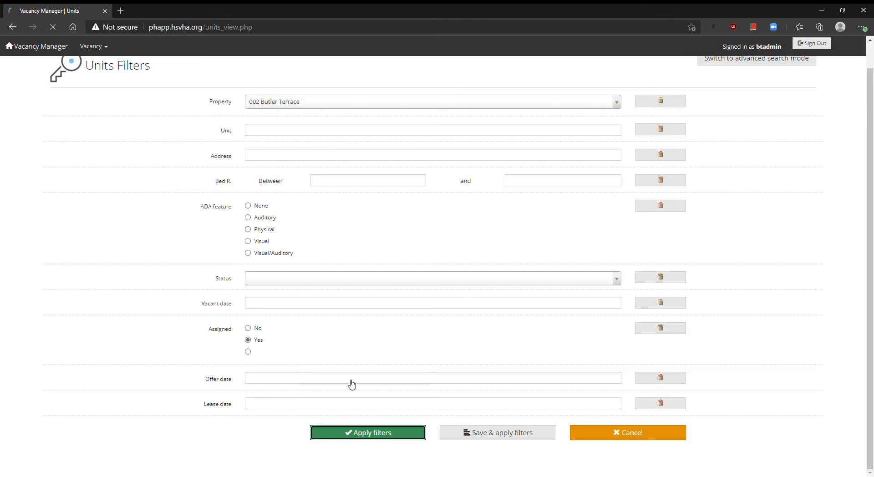
click(13, 27)
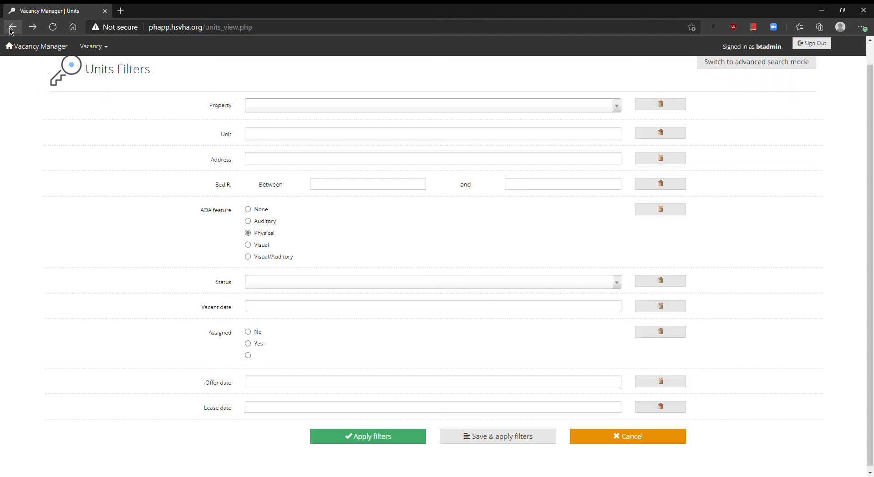
- Clear the Assigned filter in the unit filters
click(649, 331)
scroll(417, 349, up, 1)
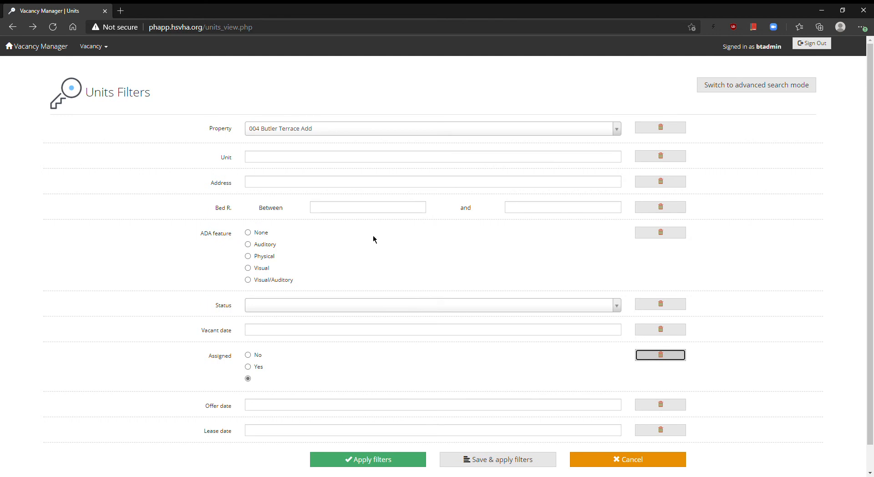
click(511, 190)
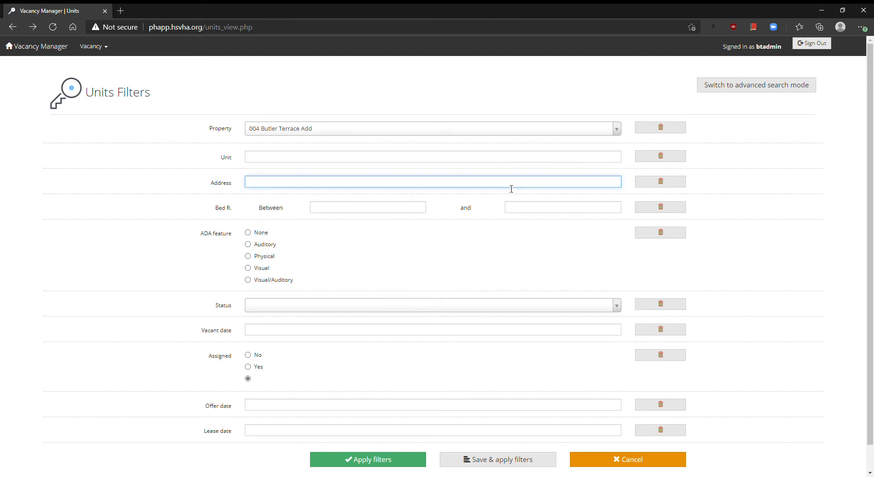
click(499, 276)
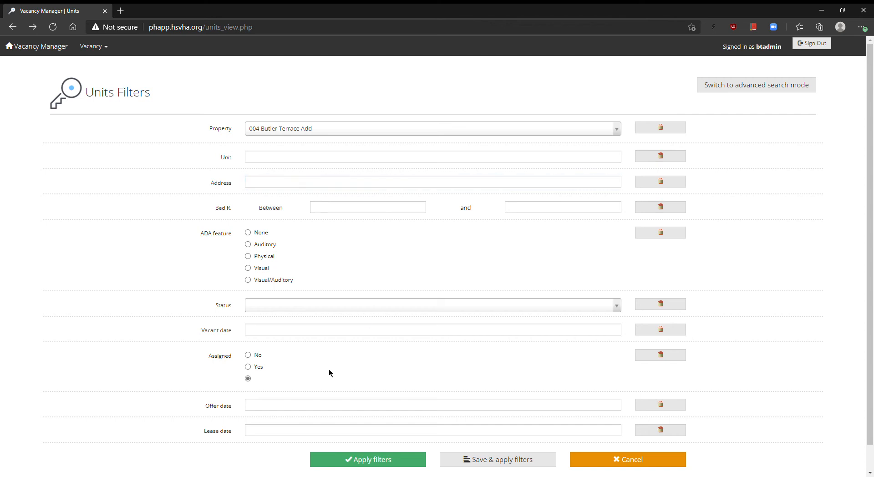
click(661, 355)
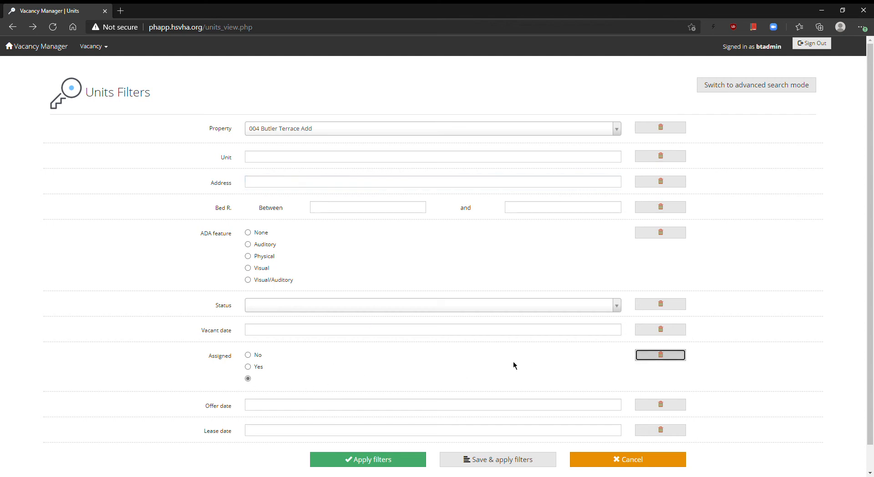
scroll(501, 375, down, 1)
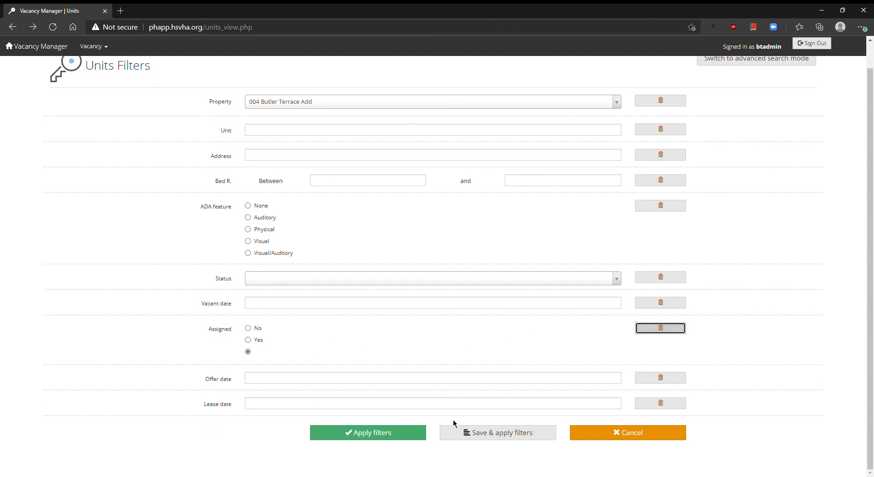
scroll(577, 441, up, 1)
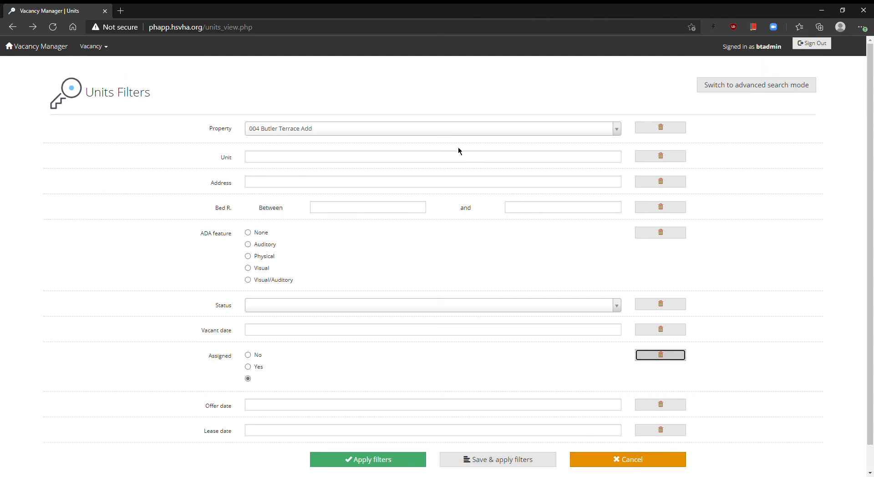
click(311, 135)
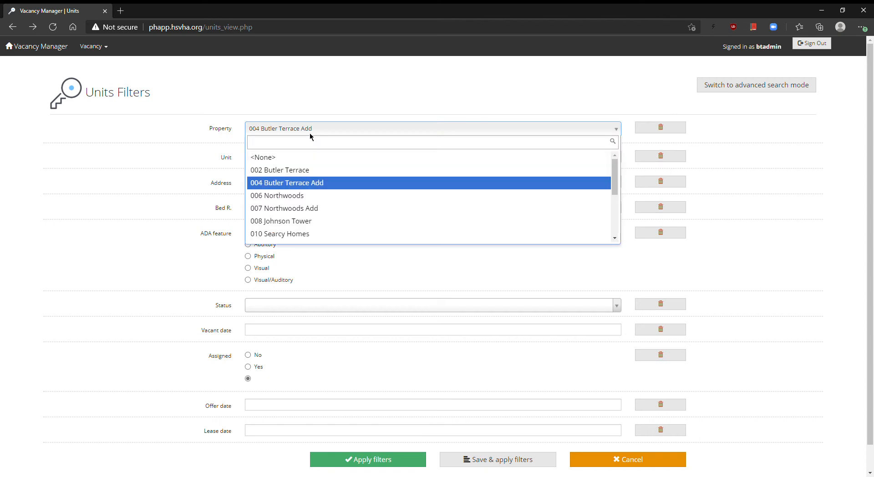
click(654, 133)
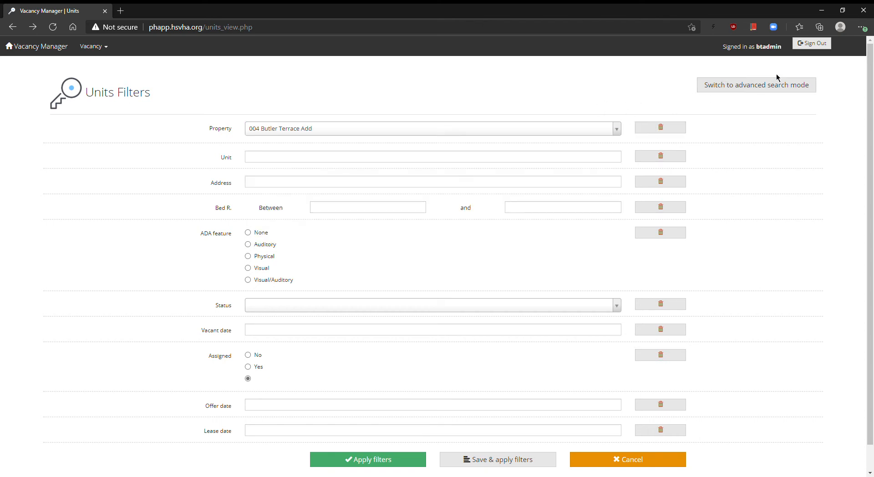
- Switch to advanced search mode and add Filter 02 as Or, Property, Equal to, 002 Butler Terrace
click(740, 86)
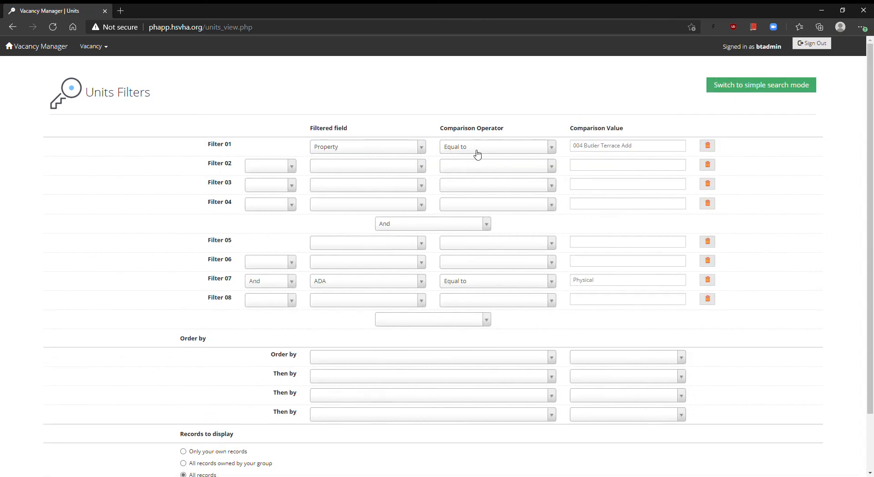
click(291, 167)
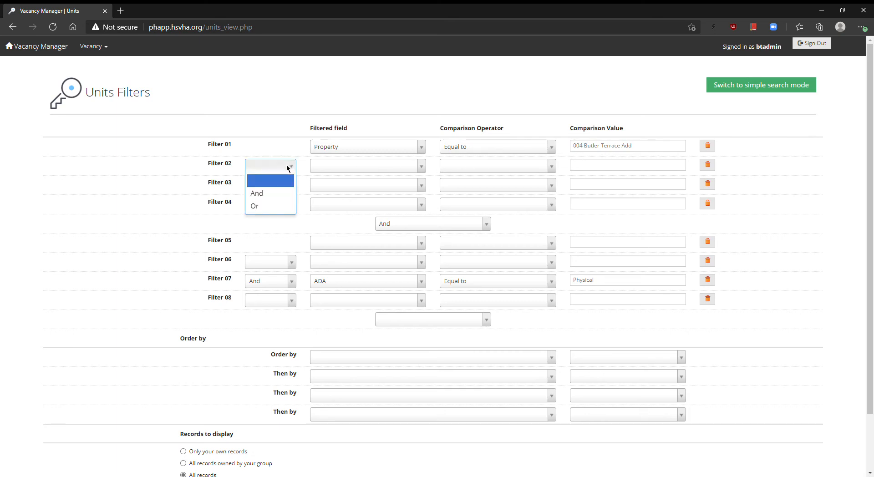
click(276, 209)
click(354, 169)
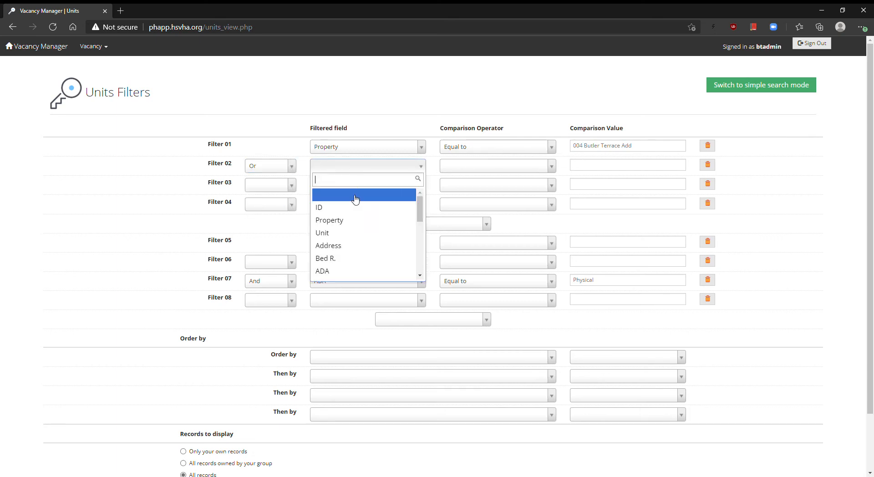
click(354, 221)
click(480, 165)
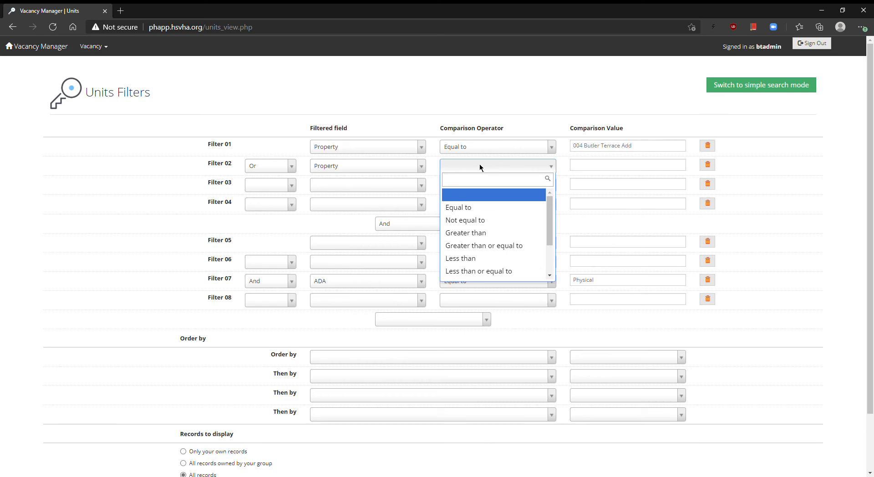
click(482, 208)
click(609, 168)
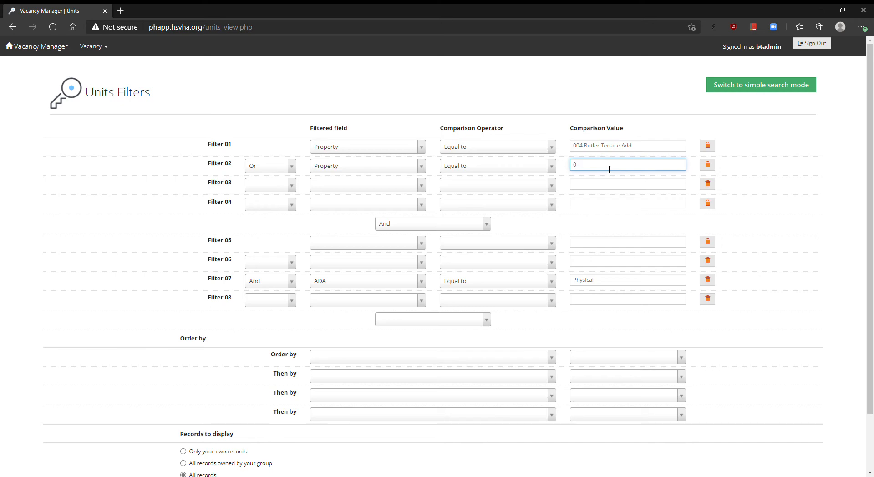
text(02 Butler Terrace)
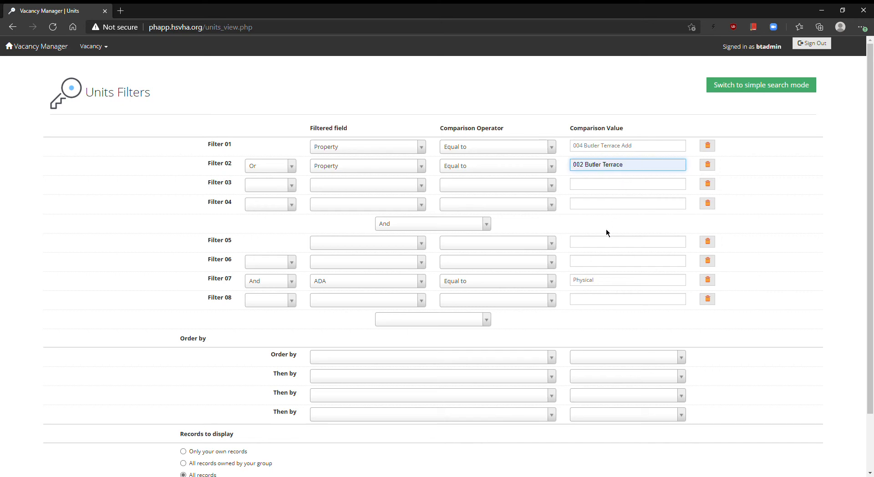
click(606, 230)
- Try Or as the connector between the first and second filter groups, and set it back to And
click(401, 228)
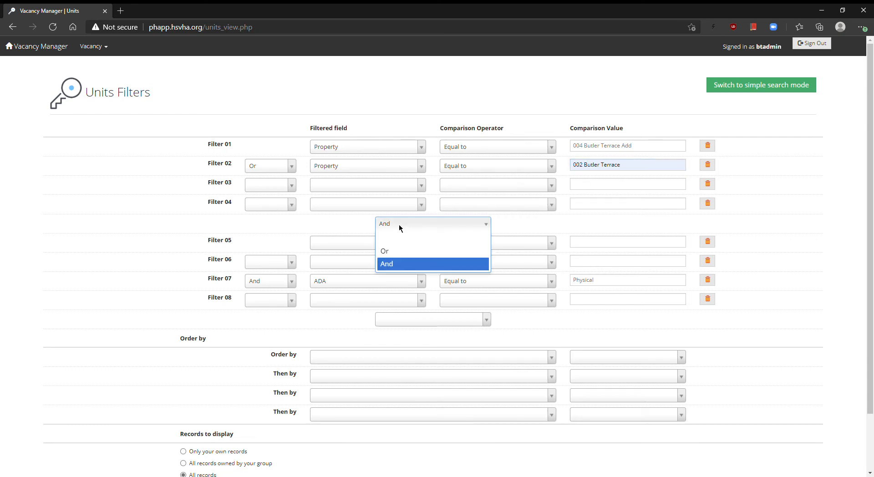
click(401, 255)
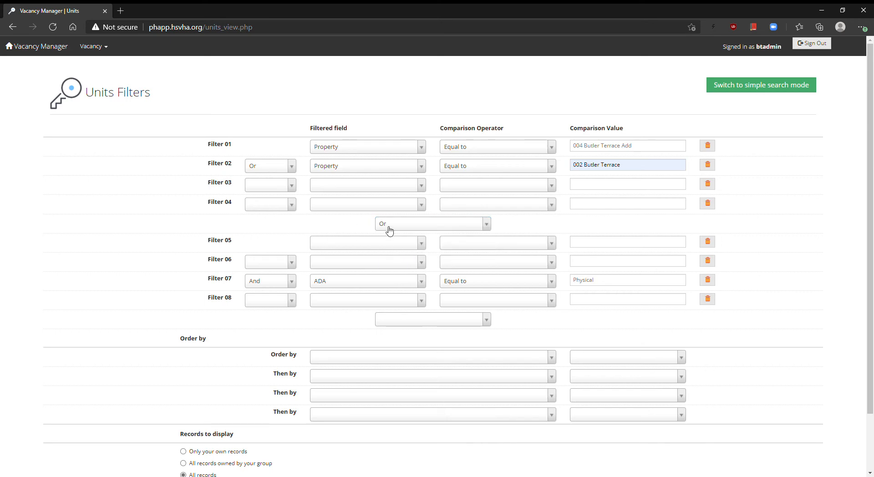
click(390, 230)
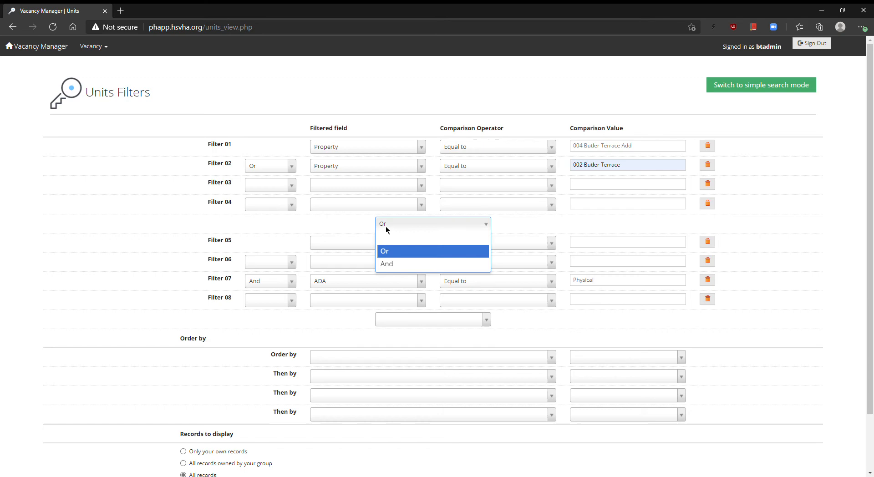
click(388, 264)
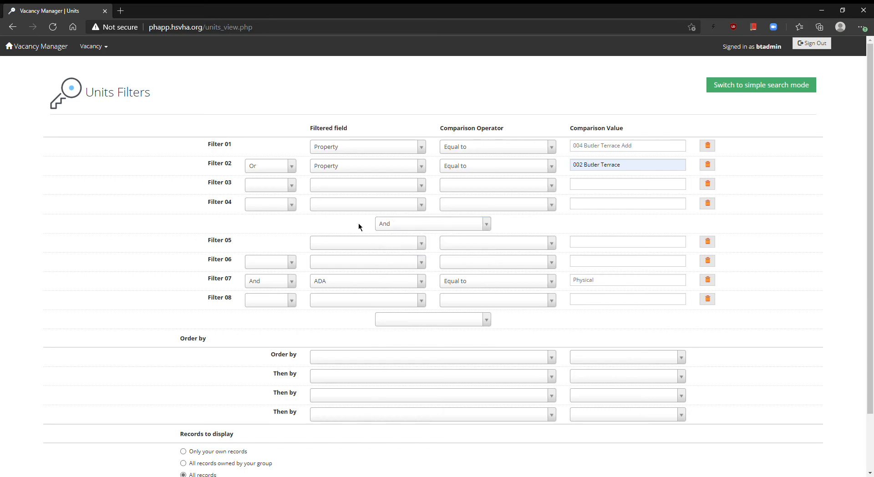
- Define Filter 05 as Status, Equal to, Vacant
click(387, 245)
scroll(369, 322, down, 3)
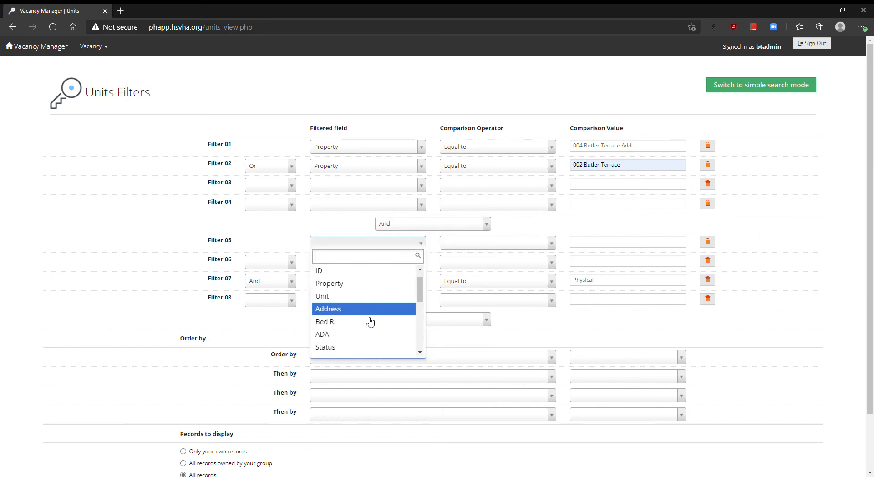
click(365, 320)
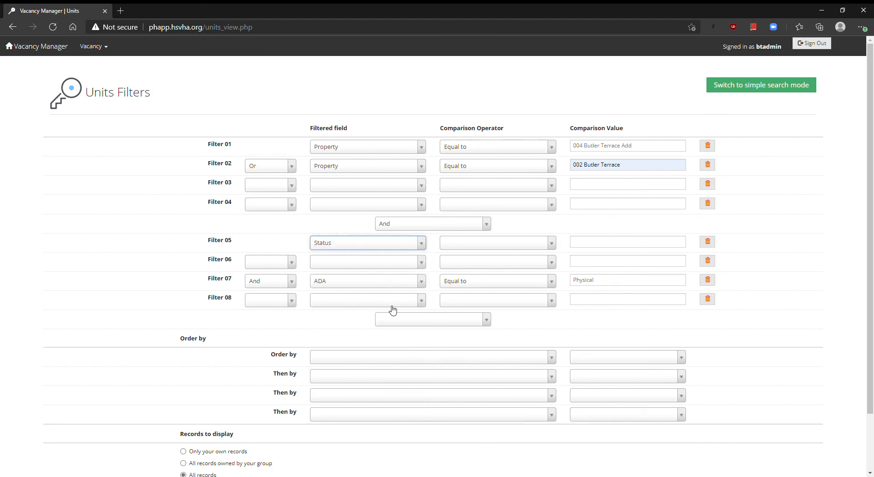
click(472, 243)
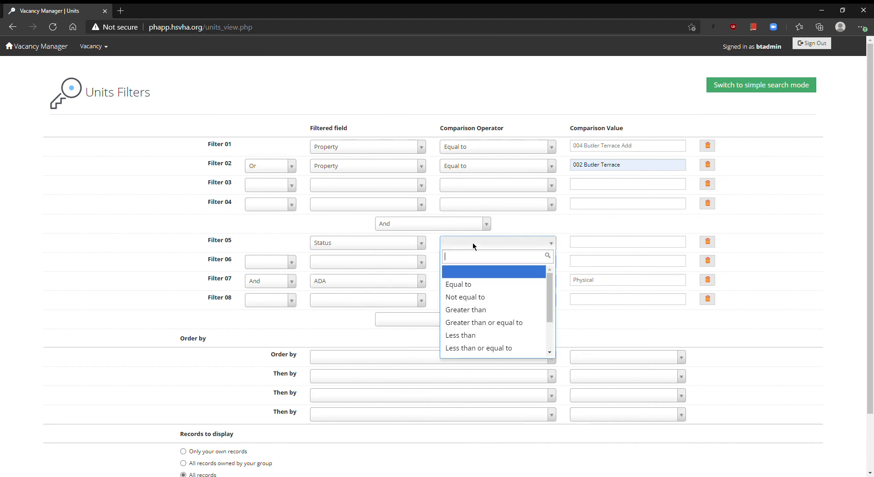
click(491, 289)
click(597, 245)
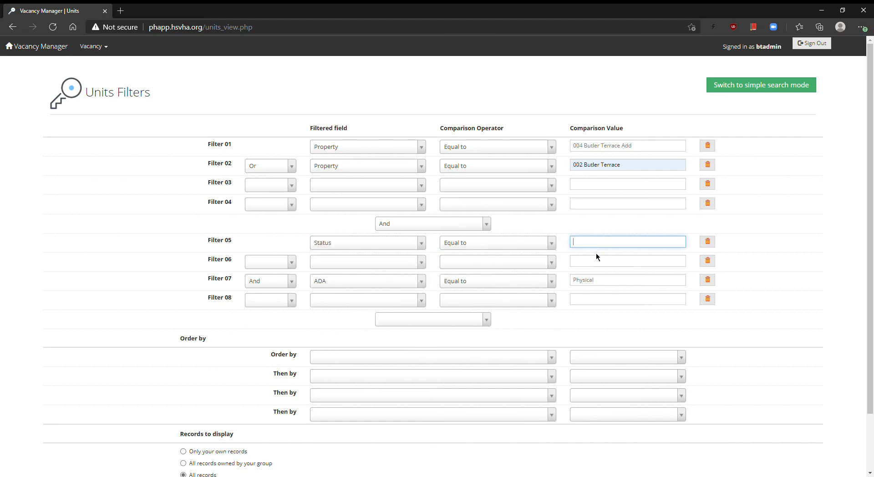
text(Vacant)
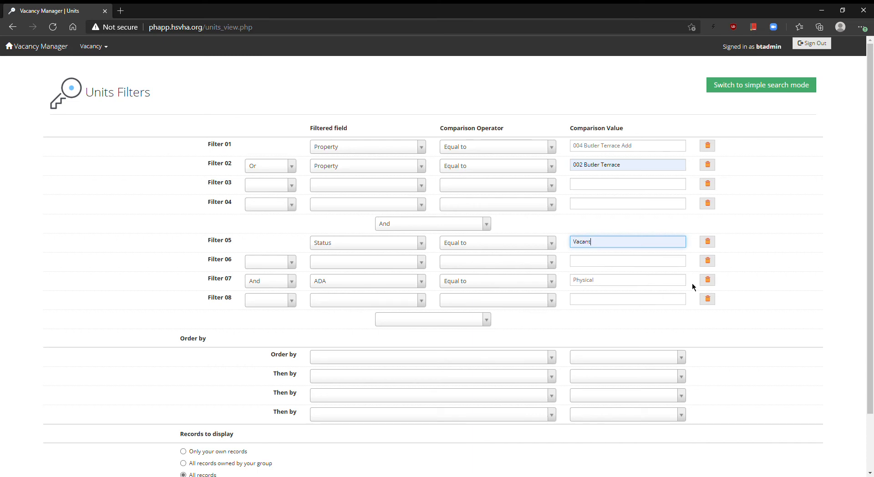
- Clear Filter 07 from the advanced unit filters and apply the remaining filters
click(708, 280)
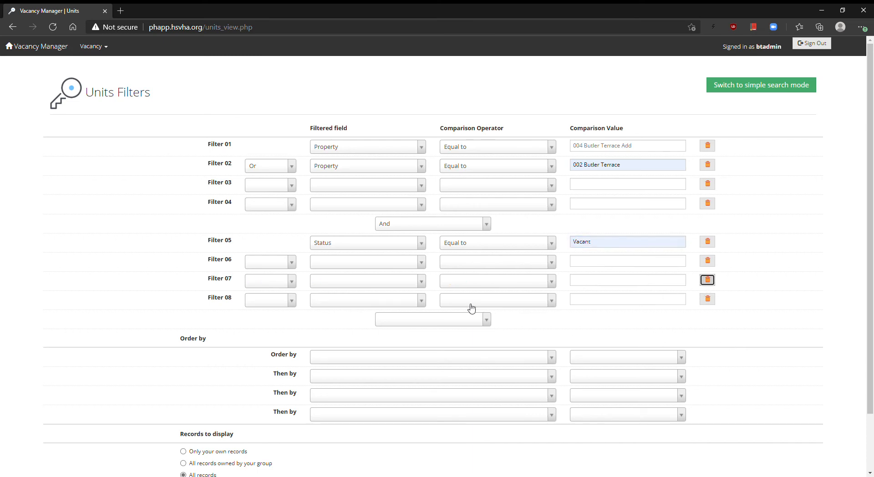
scroll(318, 355, down, 2)
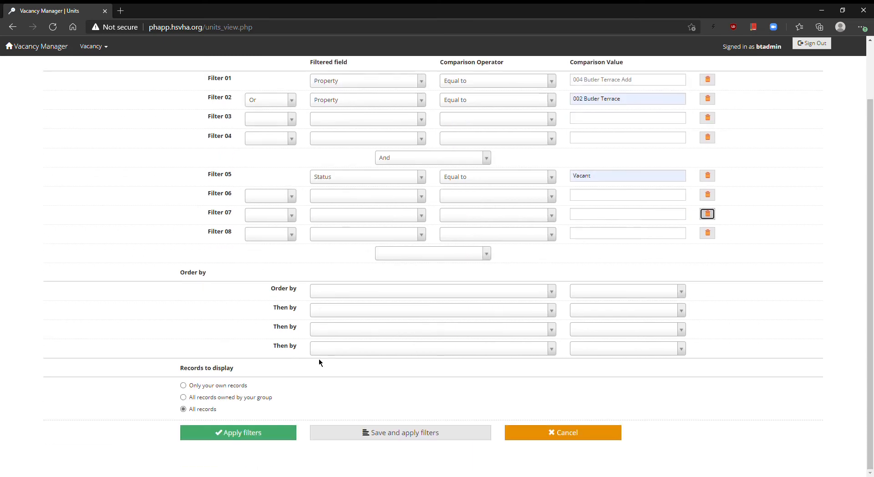
click(262, 435)
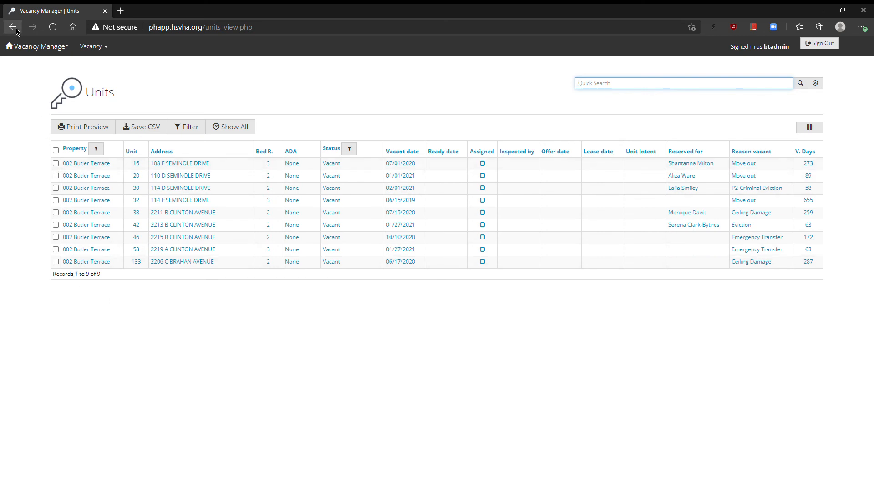
- Reopen the unit filters, clear Filter 05, and start it anew with And as group connector and ADA as filtered field
click(183, 131)
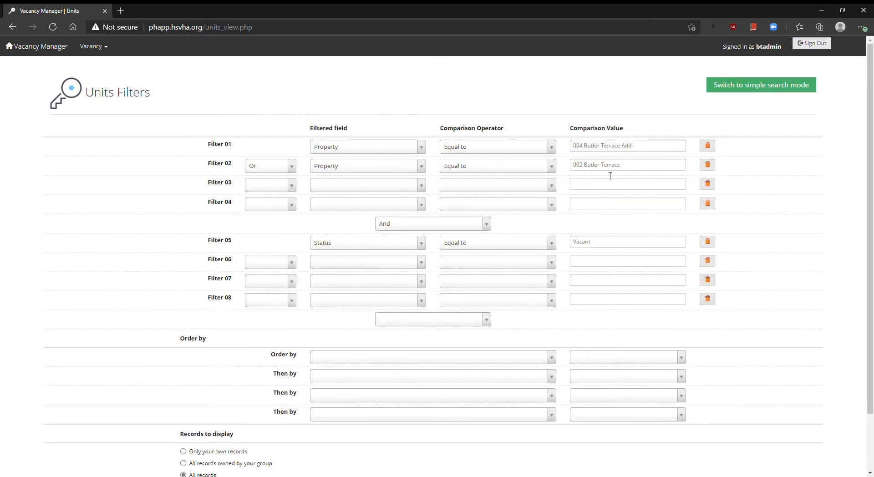
click(707, 242)
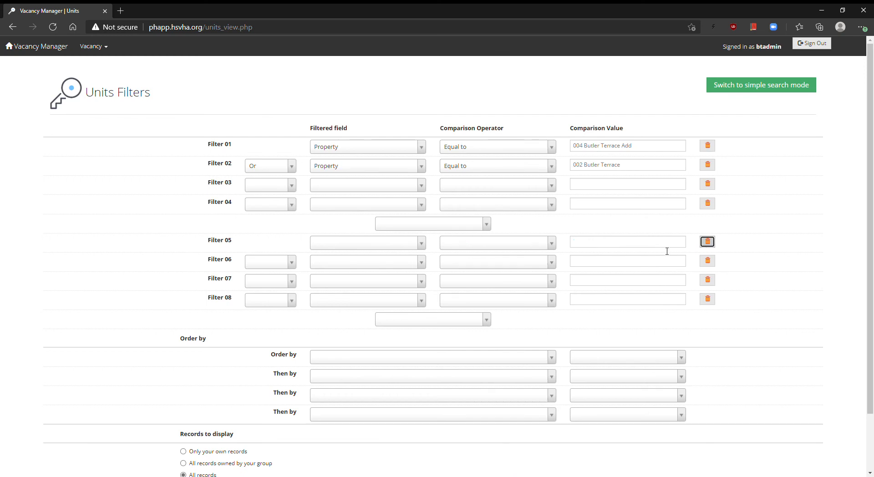
click(487, 224)
click(439, 264)
click(419, 244)
drag(421, 280, 417, 298)
click(407, 296)
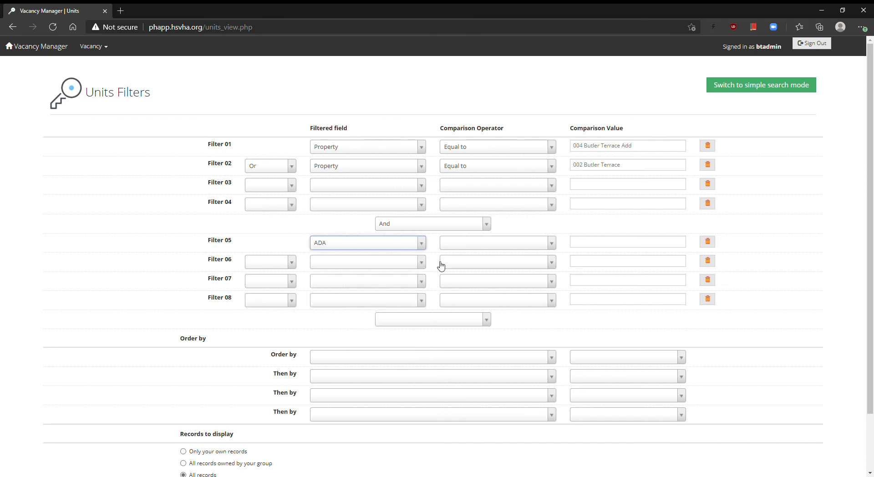
- Set Filter 05's operator to Not equal to and its comparison value to none, and apply the filters
click(523, 242)
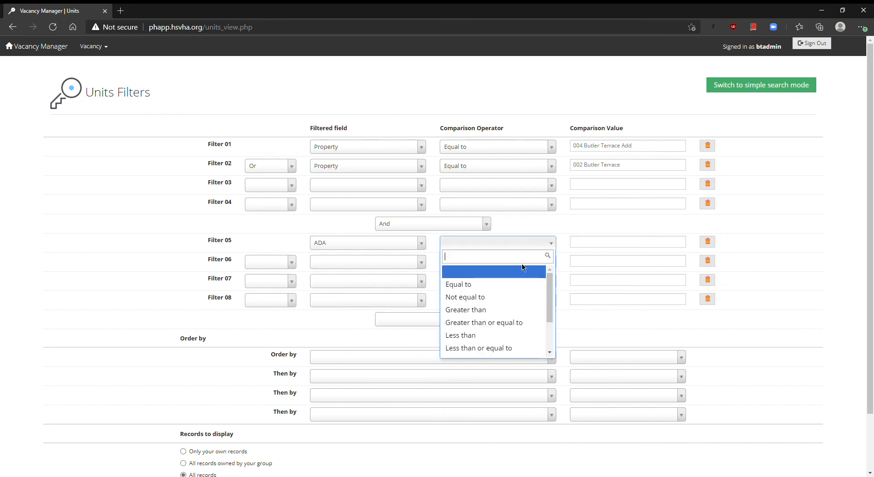
click(517, 300)
click(625, 246)
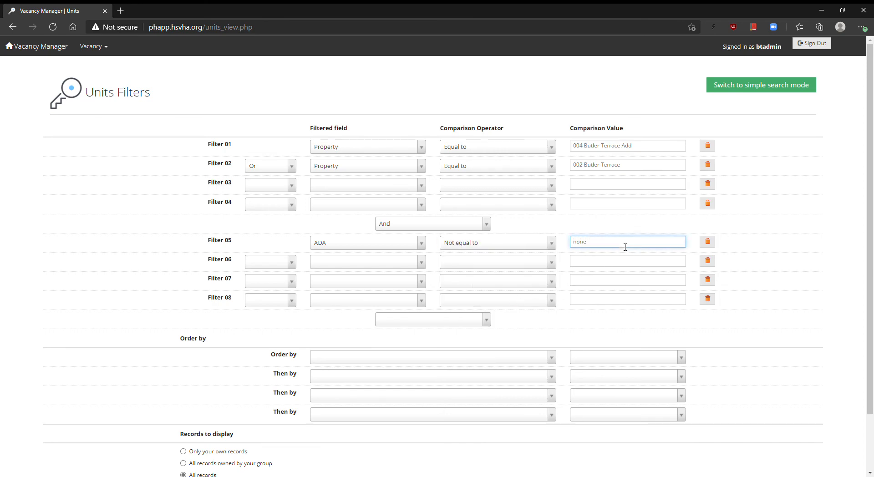
click(751, 382)
scroll(751, 383, down, 2)
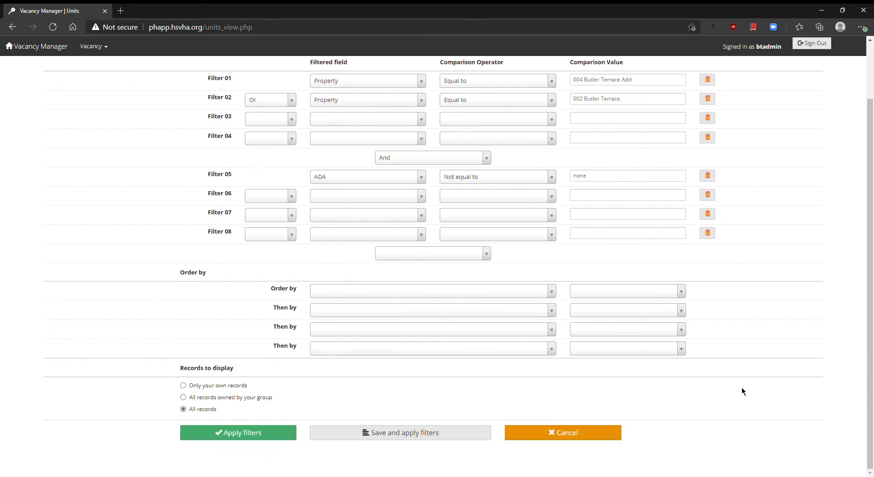
click(254, 435)
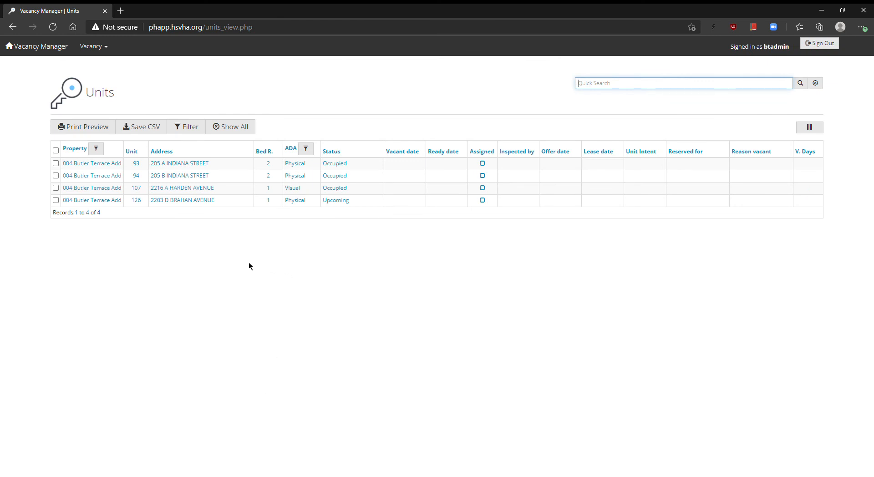
- Return to the unit filters and switch to simple search mode, accepting the loss of the defined filters
click(11, 28)
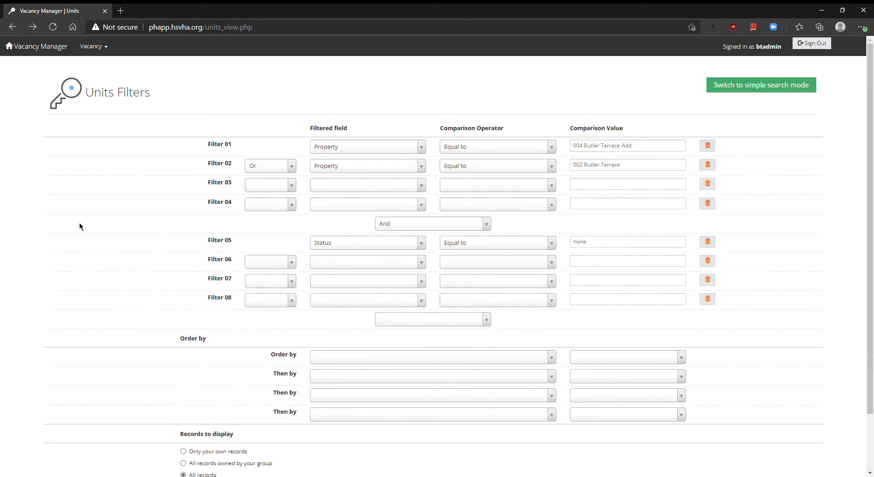
click(743, 91)
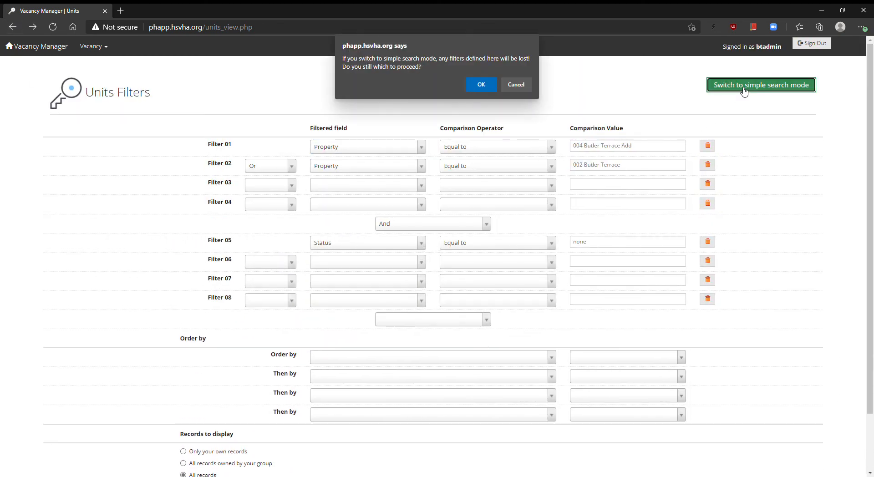
click(483, 85)
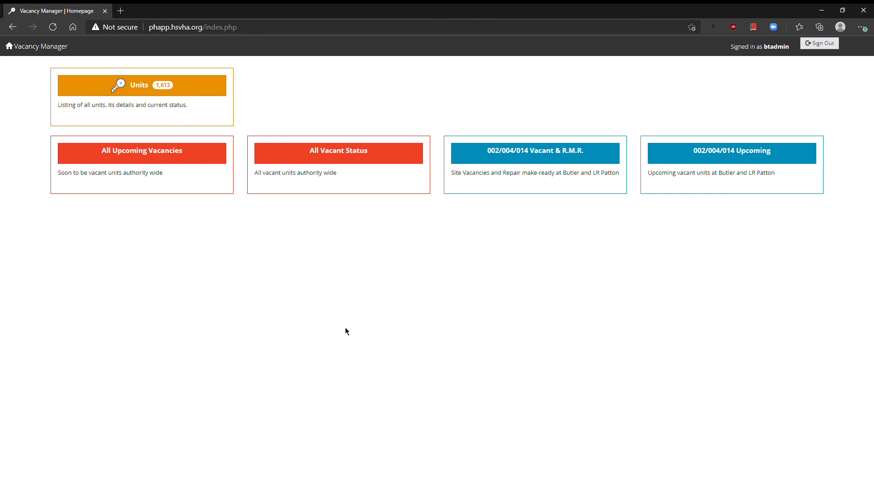
- Sign out from the homepage and try to sign in to the intake account with its username and password
click(815, 47)
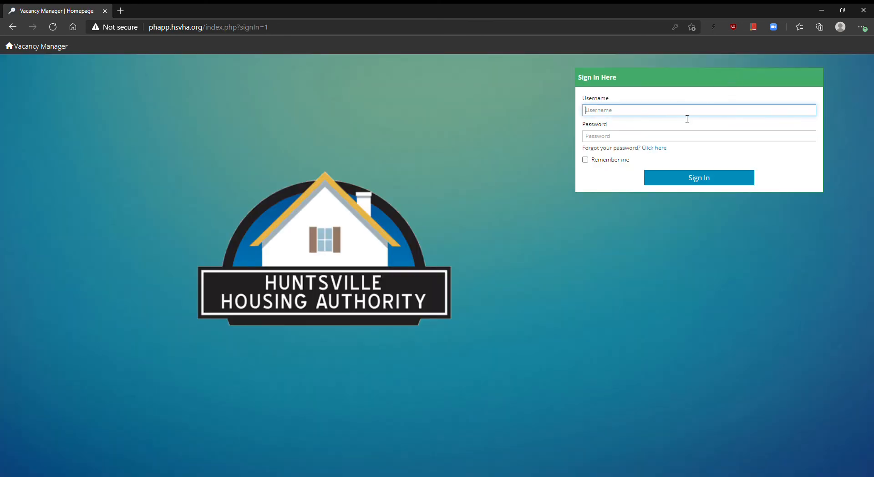
text(intake1)
click(676, 127)
key(Tab)
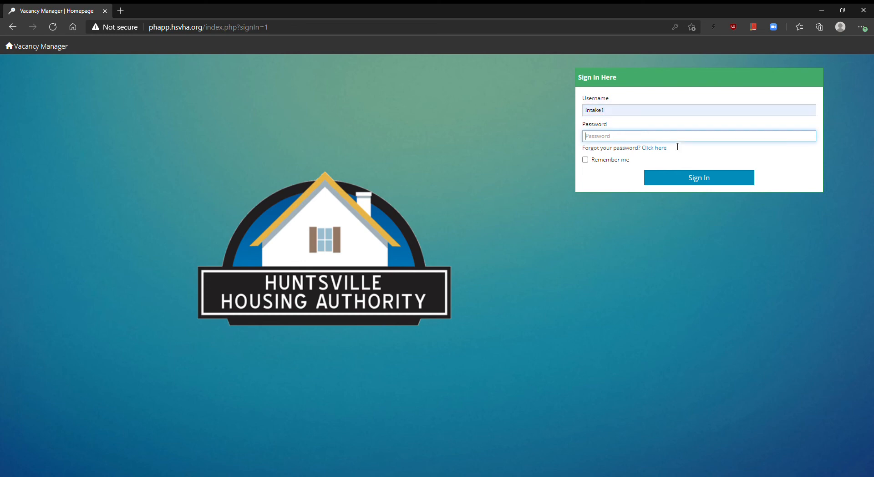
text(••••••)
key(Return)
- Re-enter the intake account's username and password and sign in
text(intake)
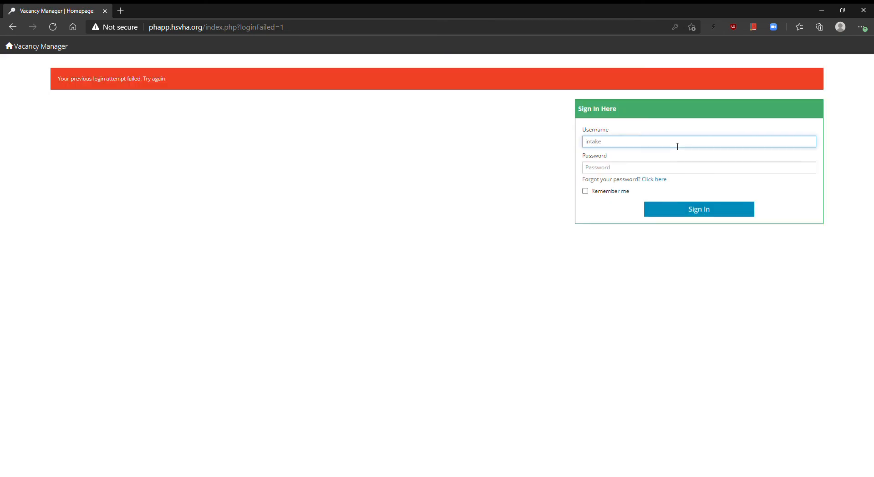
text(1)
key(Tab)
text(••••••)
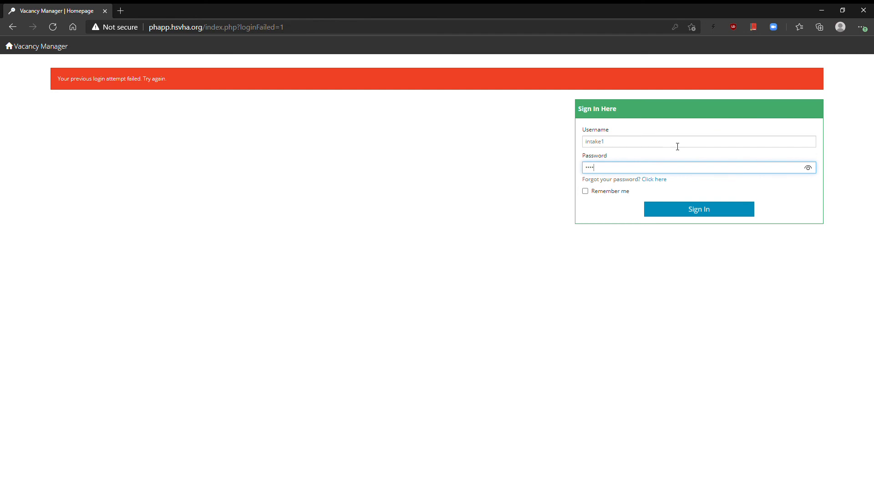
text(•)
key(Return)
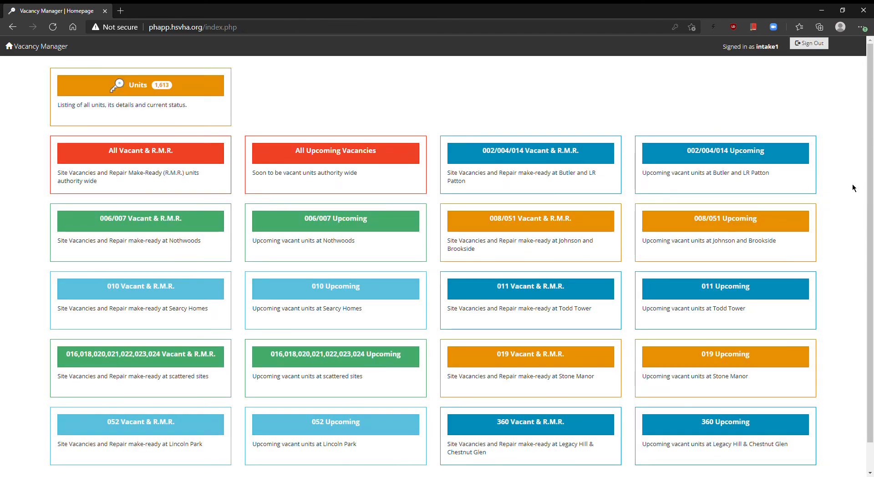
- Look over the intake homepage and view the 002/004/014 Vacant & R.M.R. and 002/004/014 Upcoming unit lists
scroll(851, 189, down, 1)
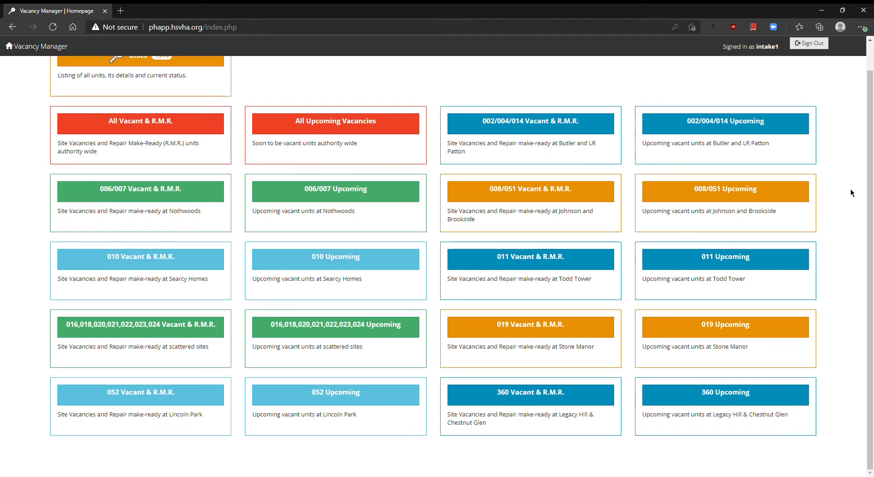
scroll(851, 192, up, 1)
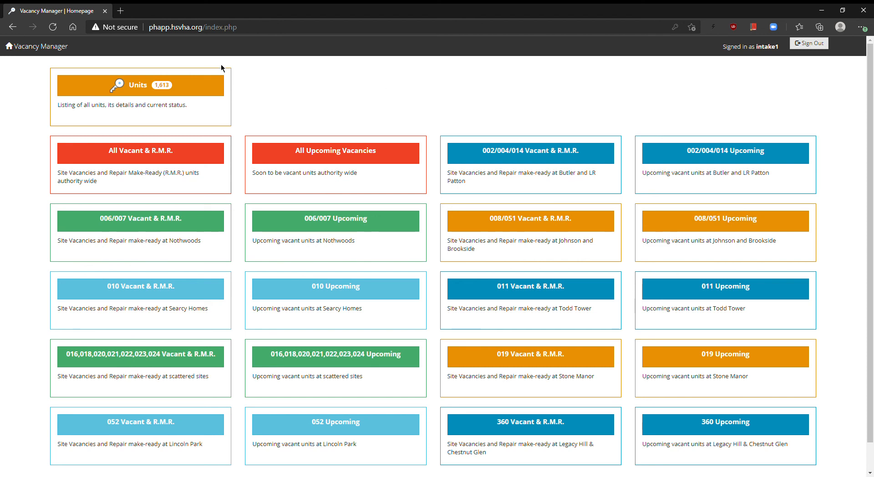
scroll(319, 46, down, 1)
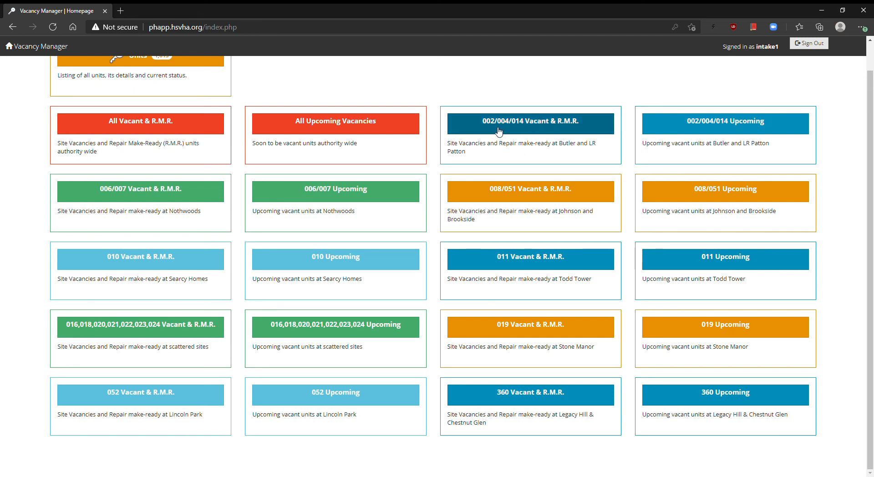
click(554, 132)
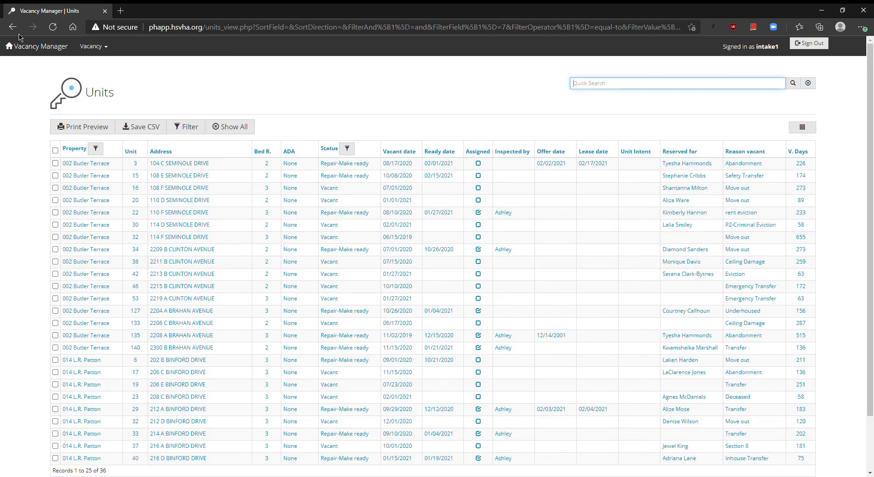
click(13, 27)
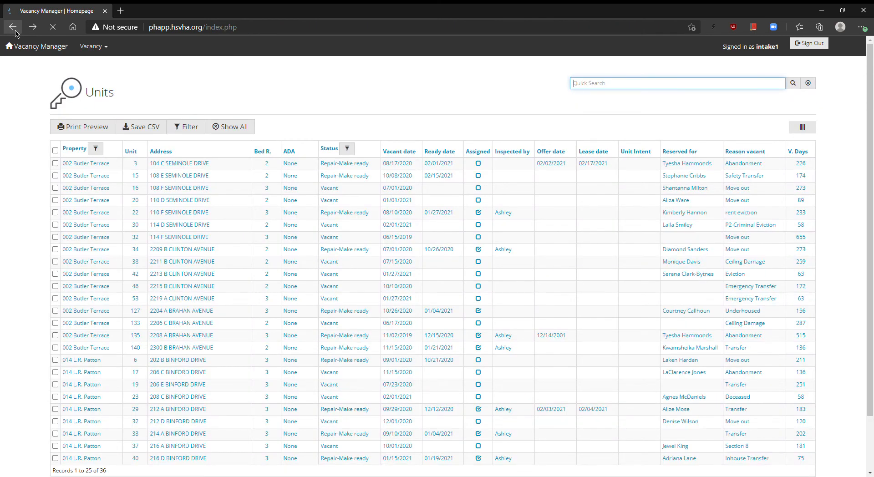
click(743, 137)
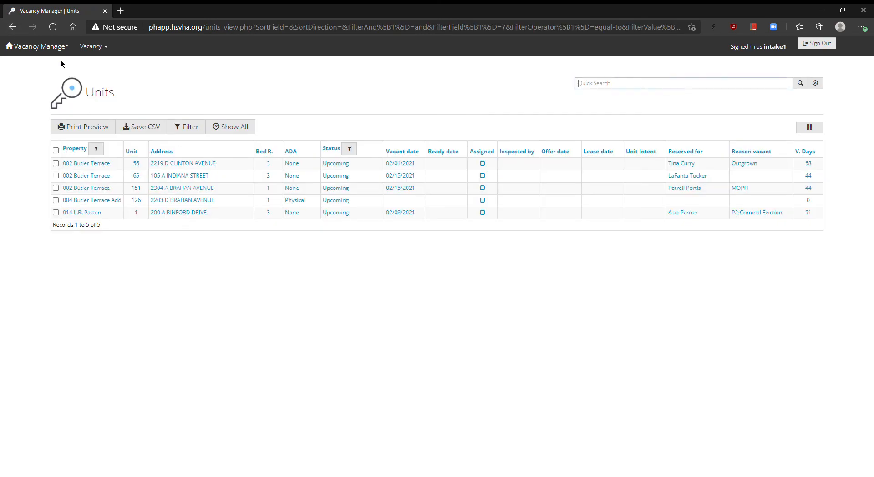
click(13, 29)
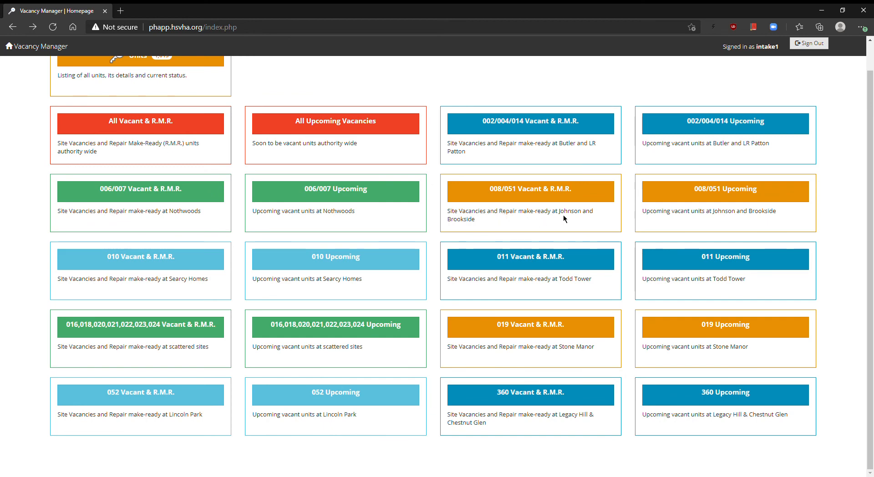
- View the 006/007 Upcoming and 010 Vacant & R.M.R. unit lists, returning to the homepage after each
click(336, 195)
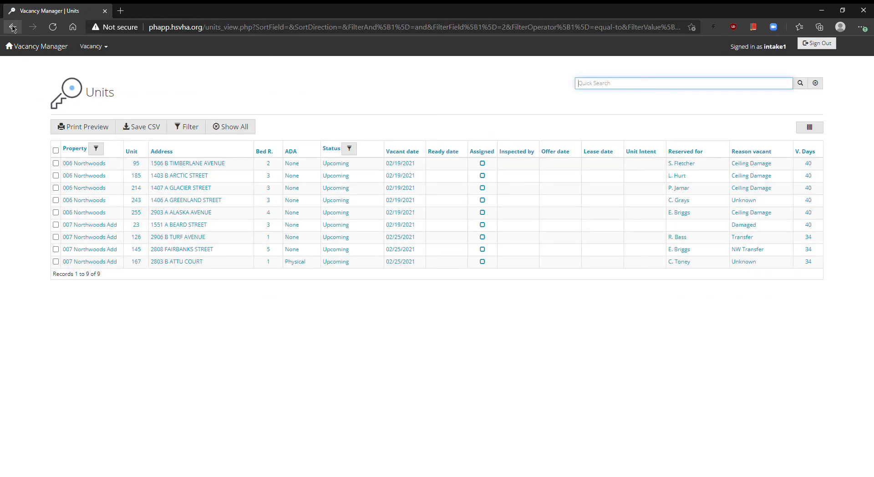
click(13, 28)
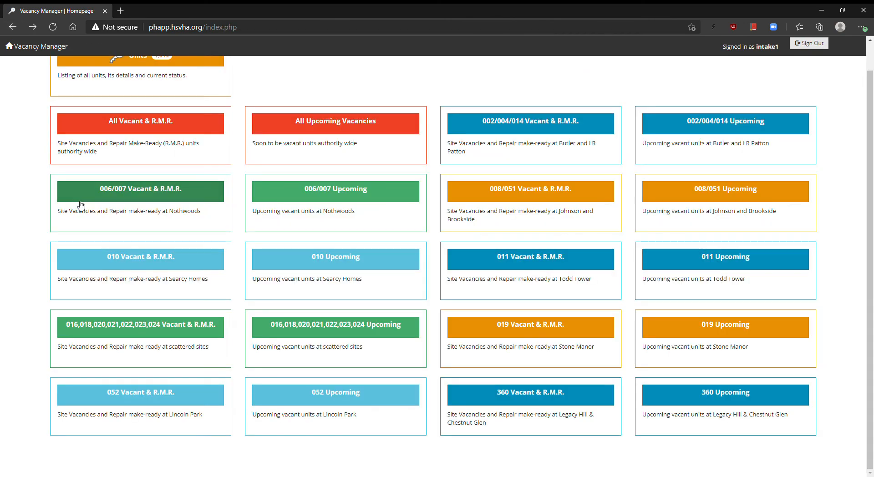
click(133, 260)
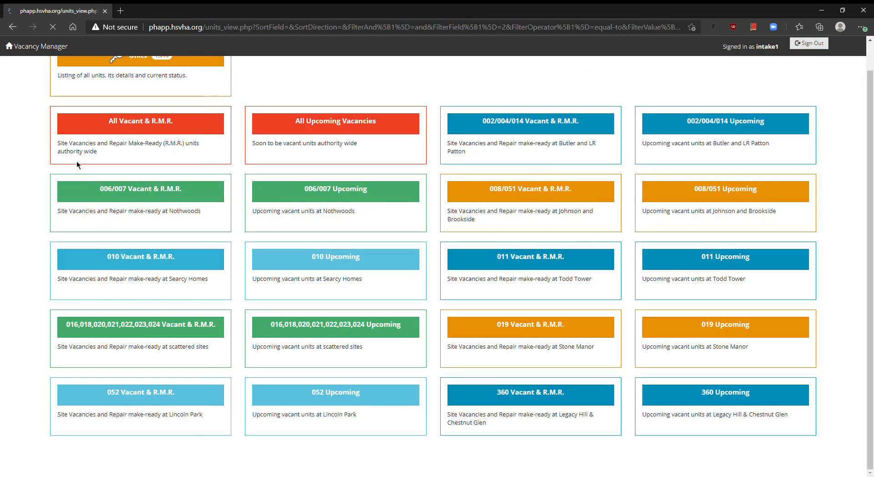
click(13, 28)
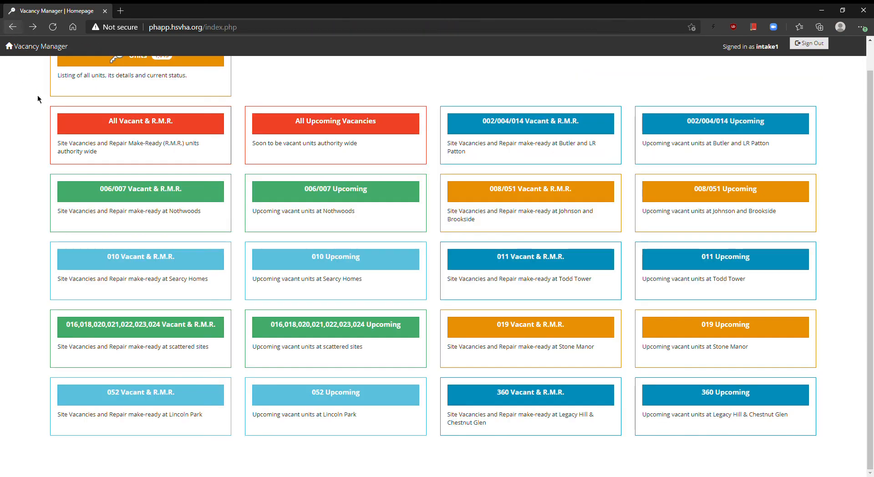
- View the 010 Upcoming and 011 Vacant & R.M.R. unit lists, returning to the homepage after each
click(287, 261)
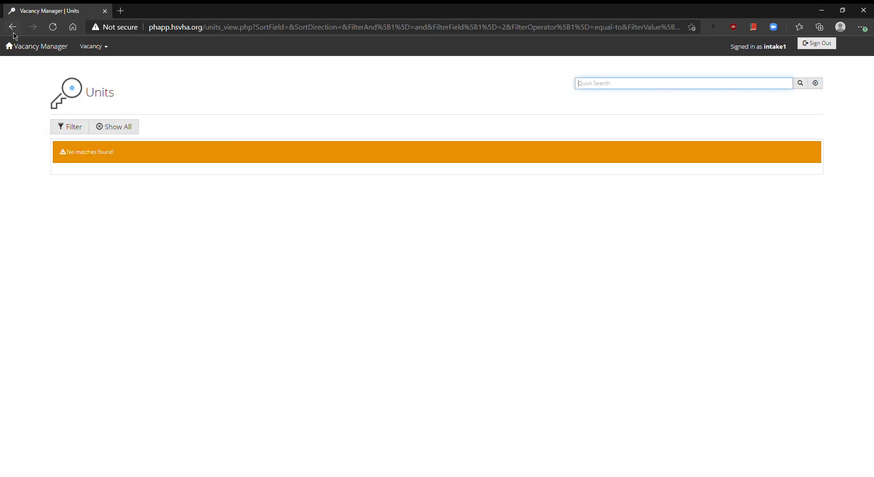
click(12, 28)
click(528, 272)
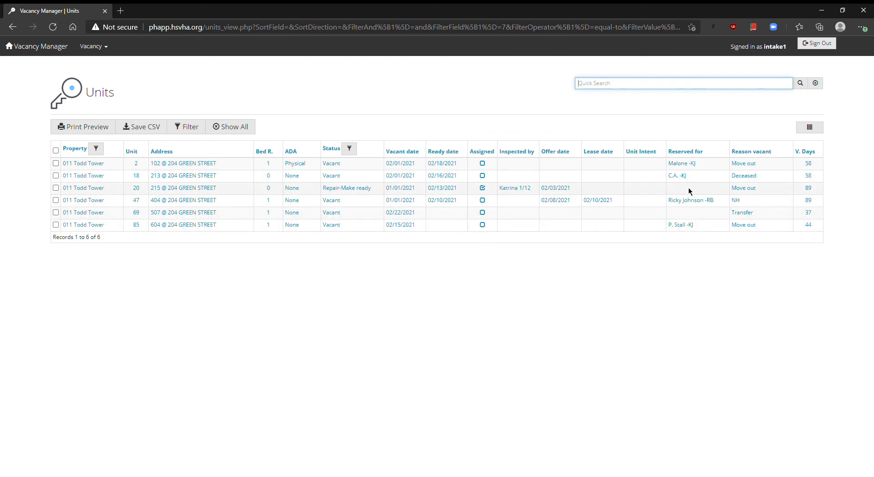
click(12, 27)
- Open the full Units listing and bring up its filter page in simple search mode
scroll(324, 354, up, 1)
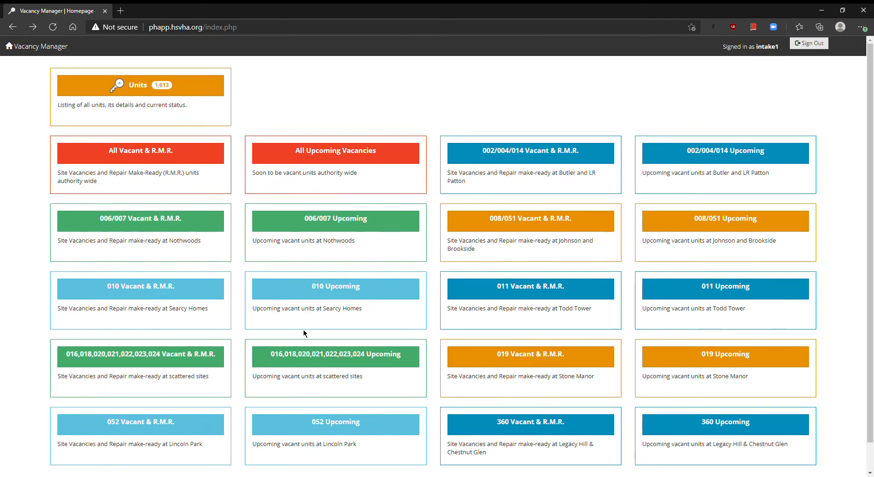
click(162, 88)
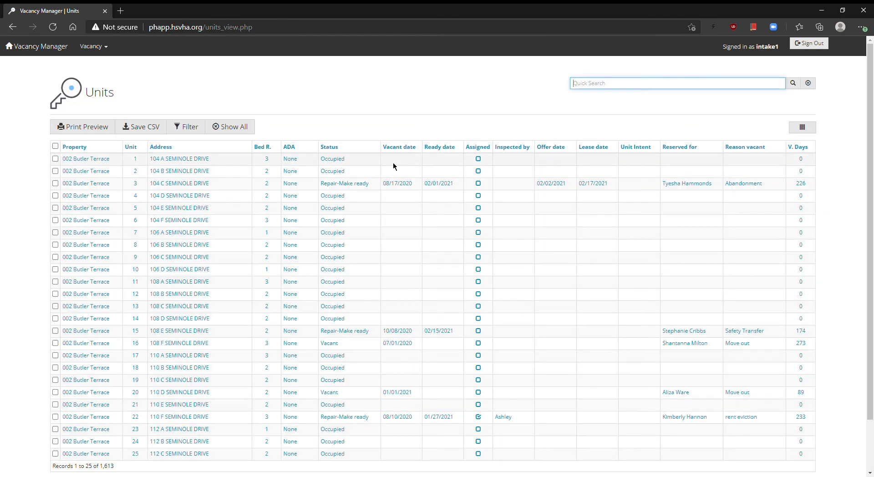
click(181, 128)
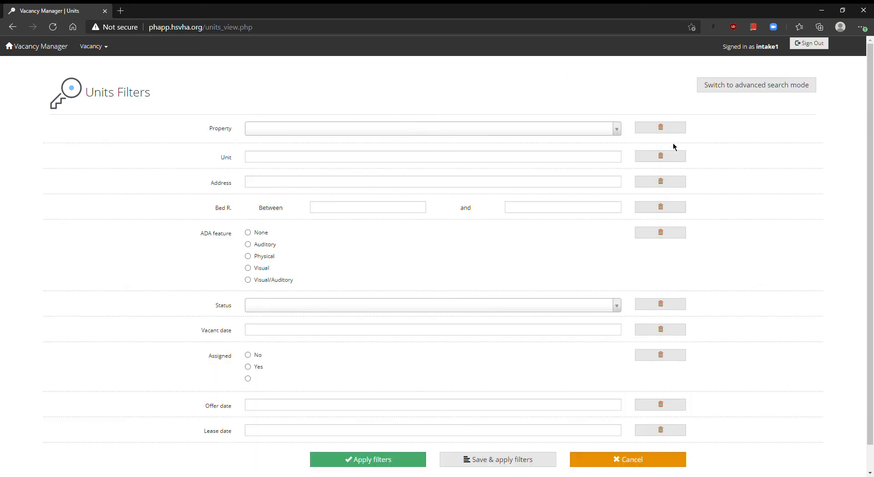
scroll(408, 240, down, 1)
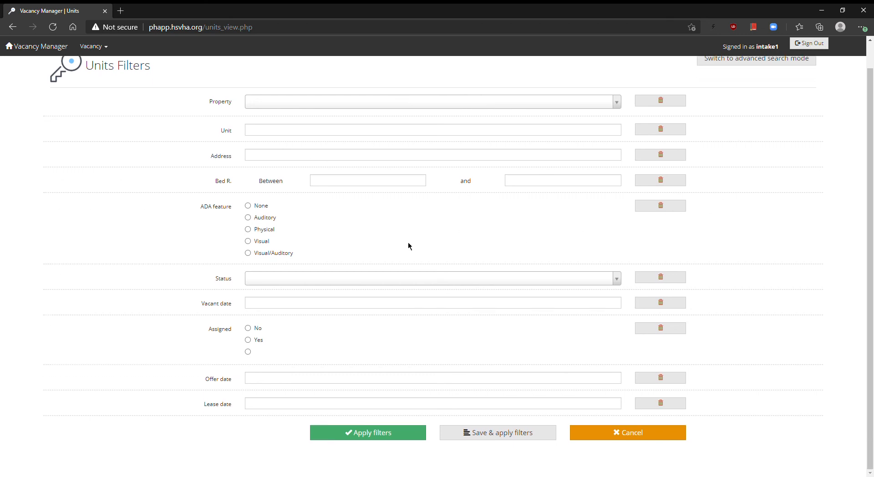
- Filter the units to those with between 3 and 4 bedrooms and the status Upcoming
click(428, 280)
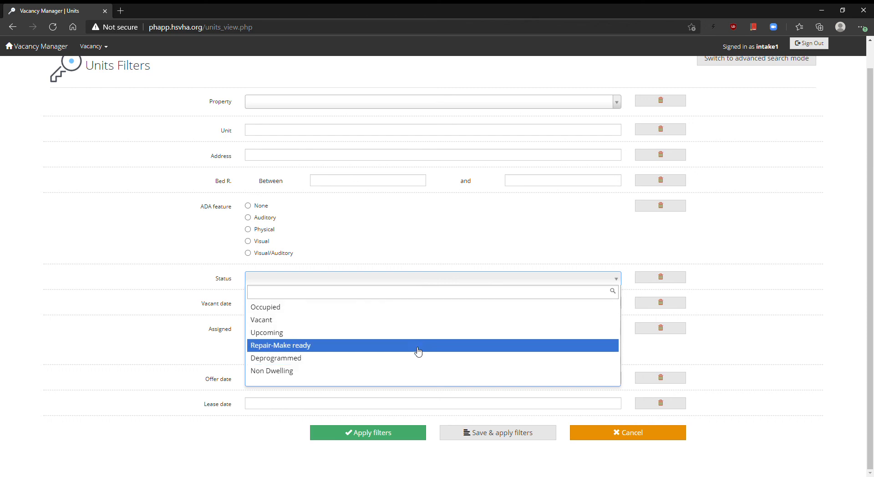
click(376, 234)
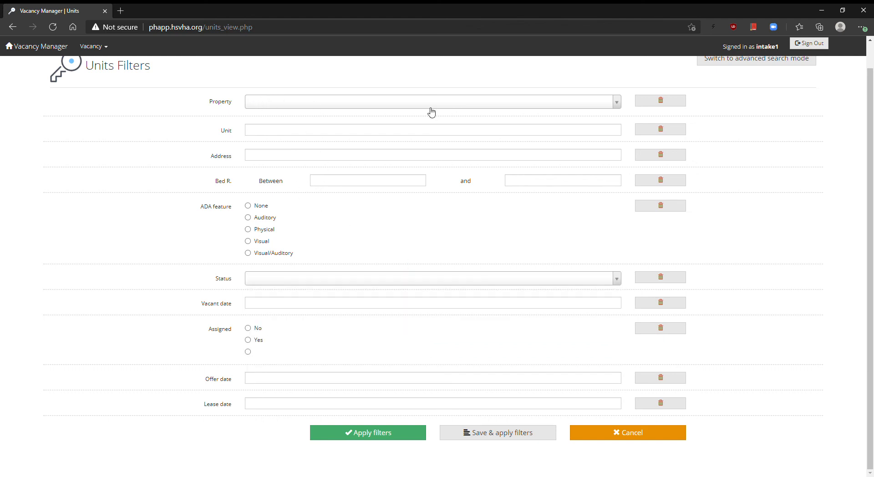
click(368, 182)
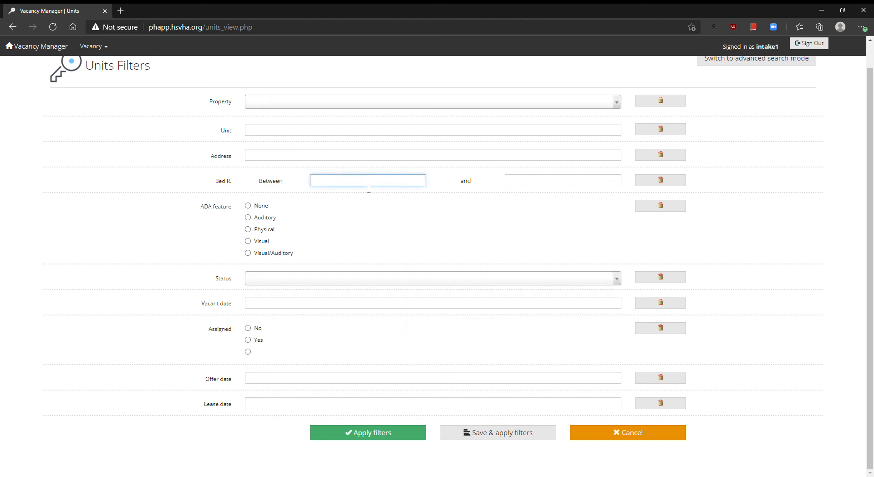
text(3)
click(541, 182)
text(3)
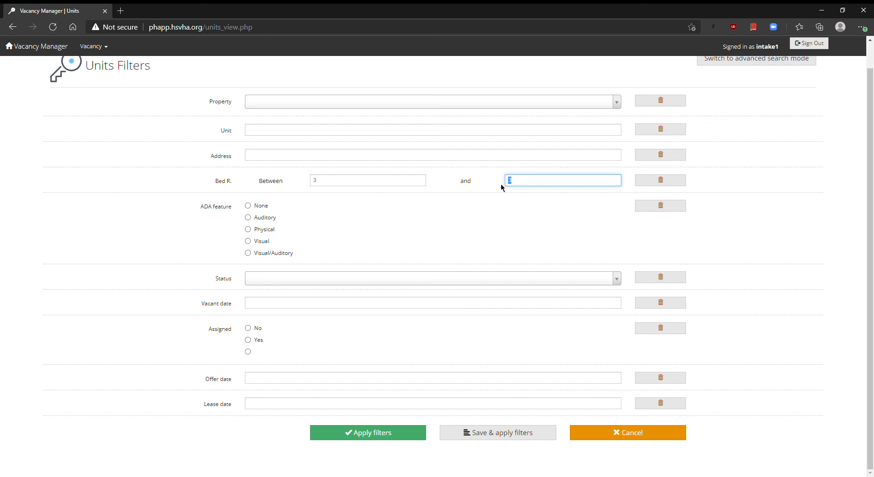
click(545, 239)
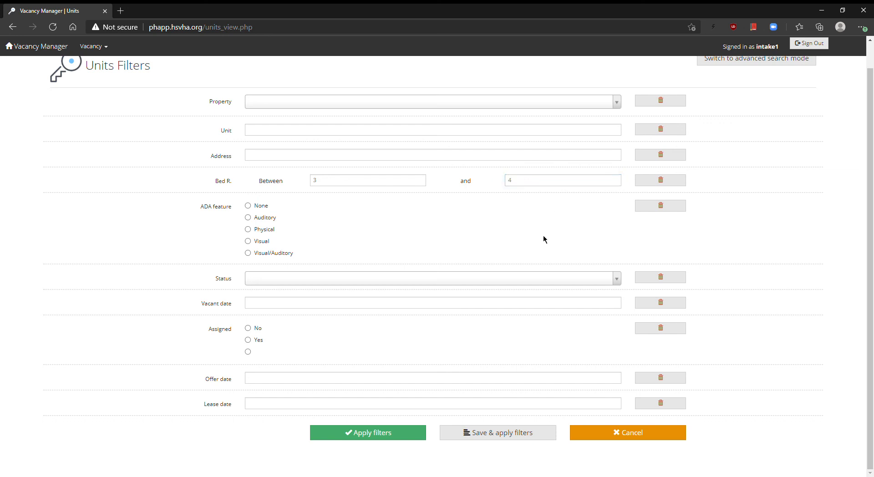
click(545, 279)
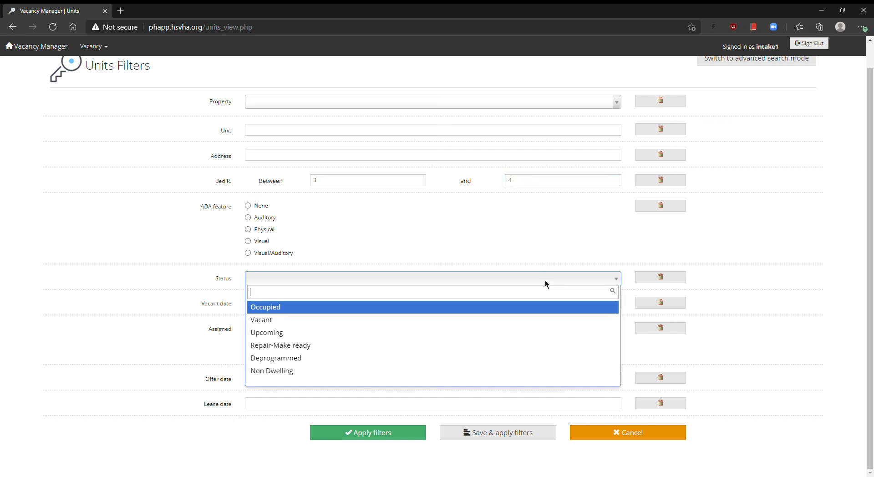
click(508, 339)
click(396, 435)
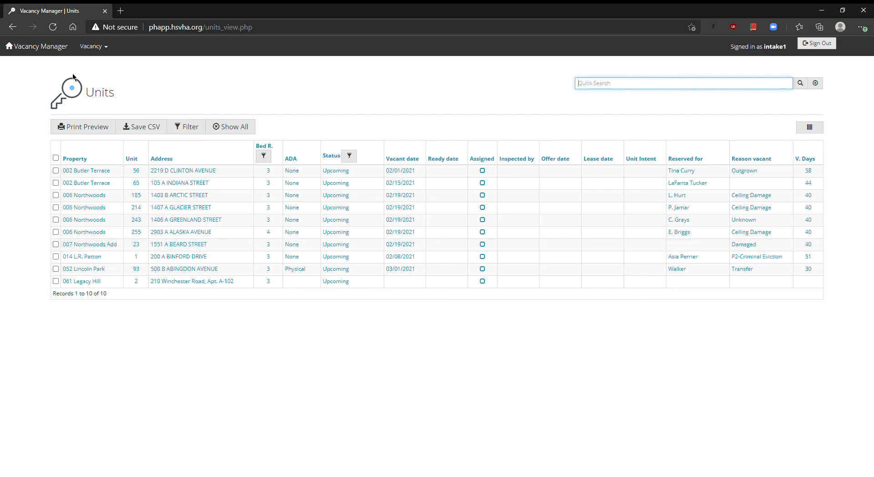
- Return to the homepage, view the 006/007 Upcoming unit list, and go back to the homepage's view tiles
click(90, 160)
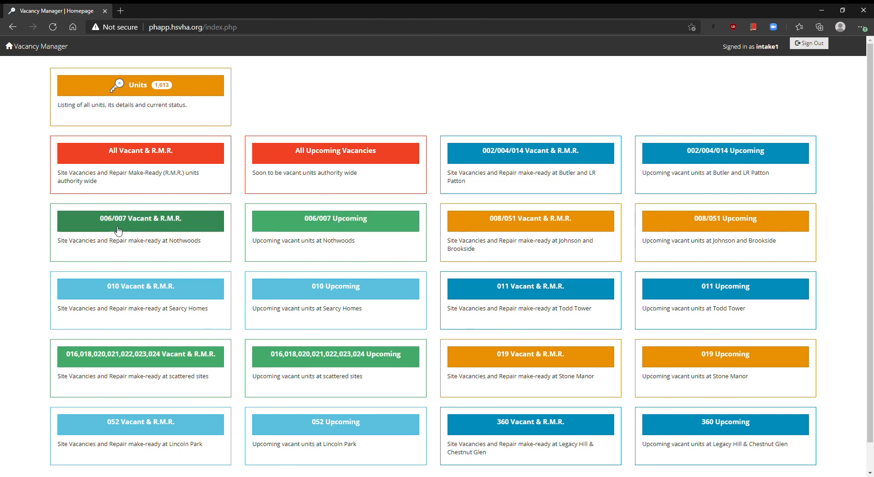
click(325, 228)
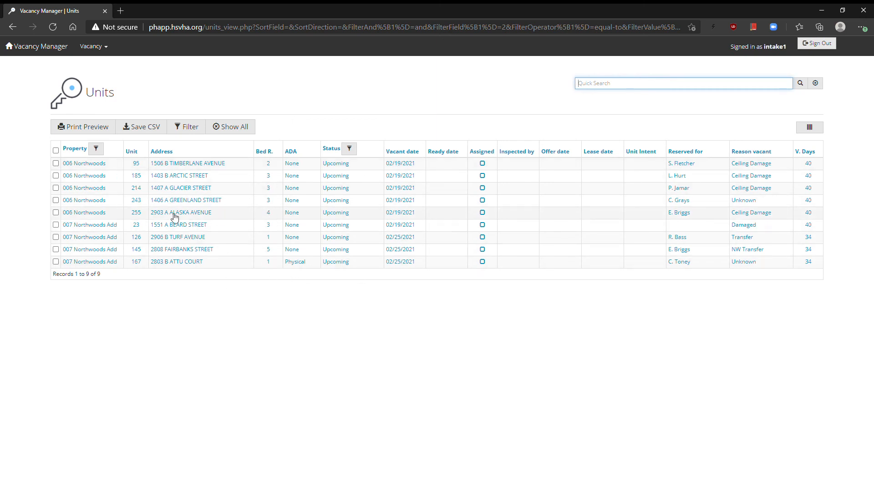
click(48, 47)
scroll(433, 362, down, 1)
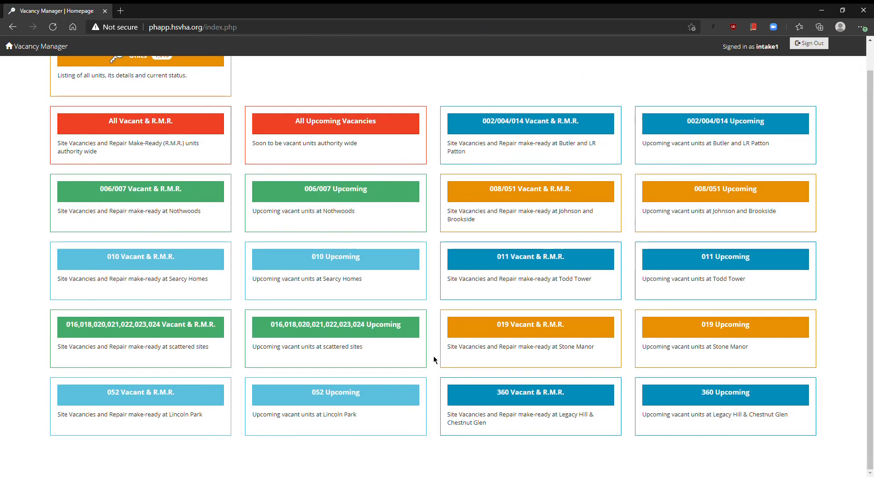
scroll(436, 348, up, 1)
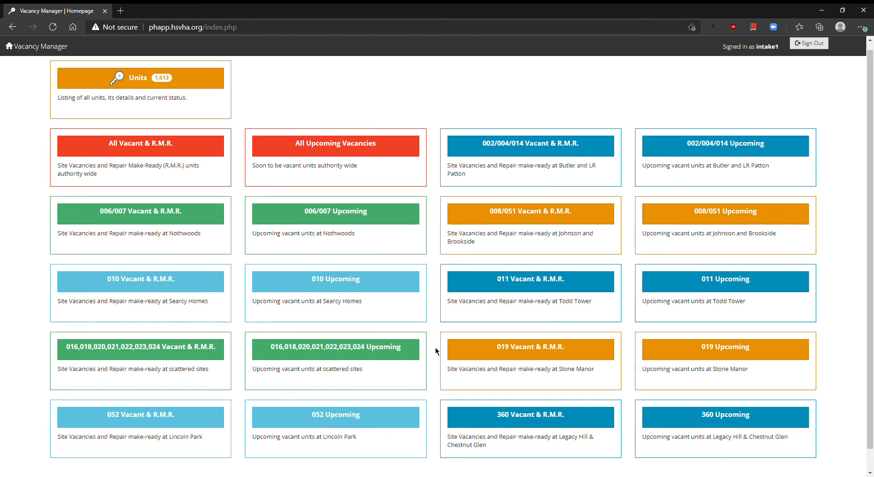
- Open the All Vacant & R.M.R. list and look over its first page of units and the total record count
click(134, 155)
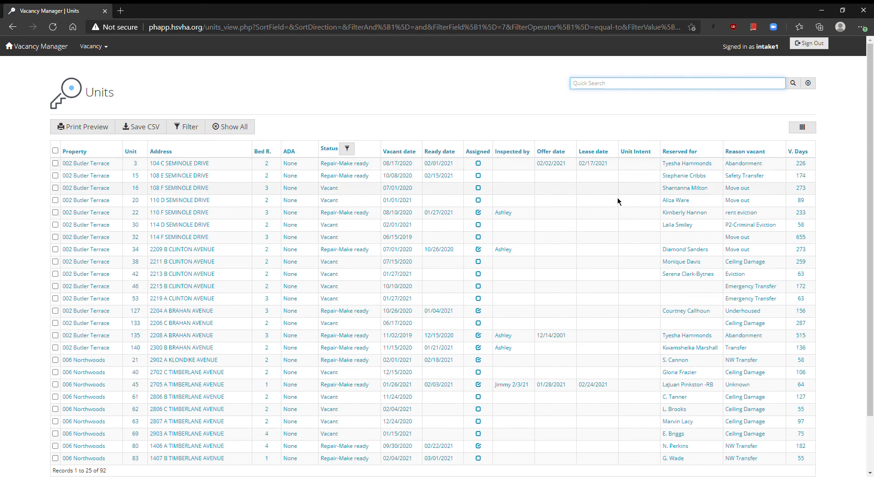
scroll(842, 270, down, 3)
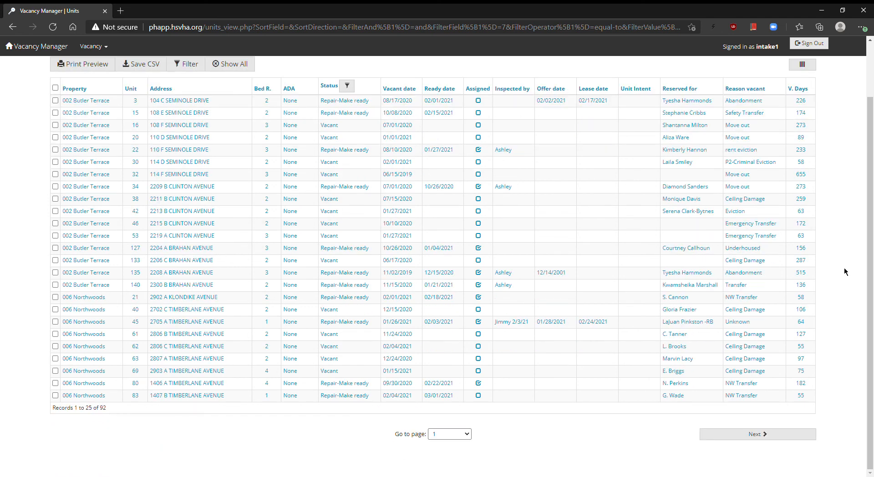
scroll(845, 271, up, 3)
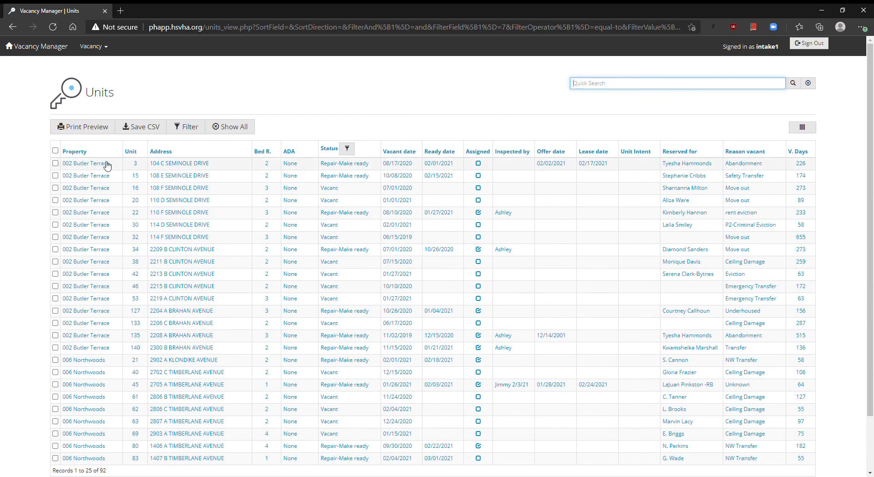
scroll(201, 325, down, 3)
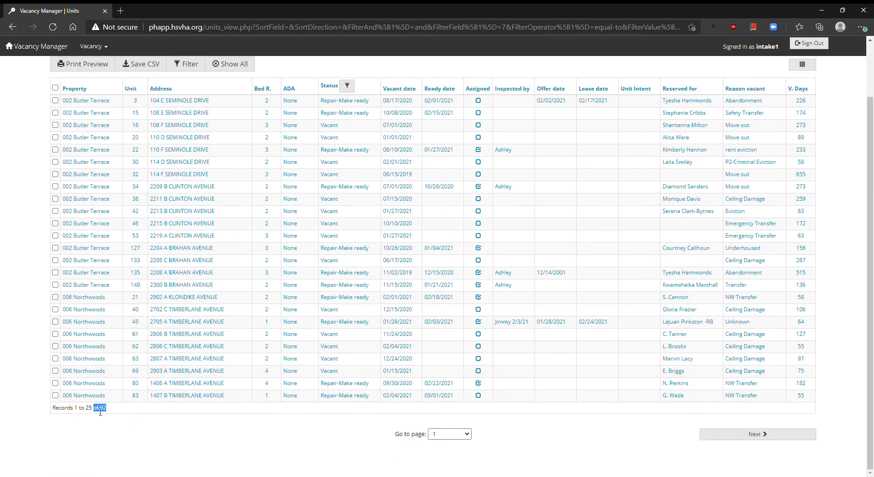
drag(101, 411, 107, 415)
click(396, 461)
scroll(396, 458, up, 2)
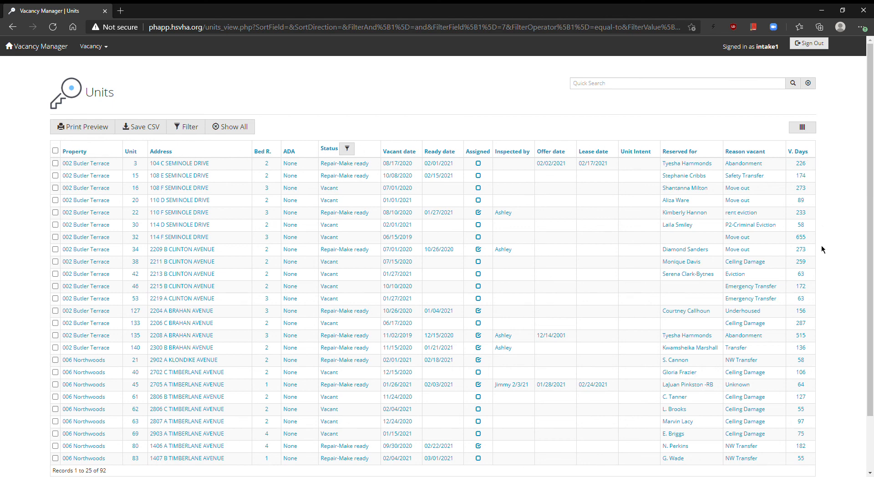
scroll(824, 253, down, 2)
scroll(825, 252, up, 2)
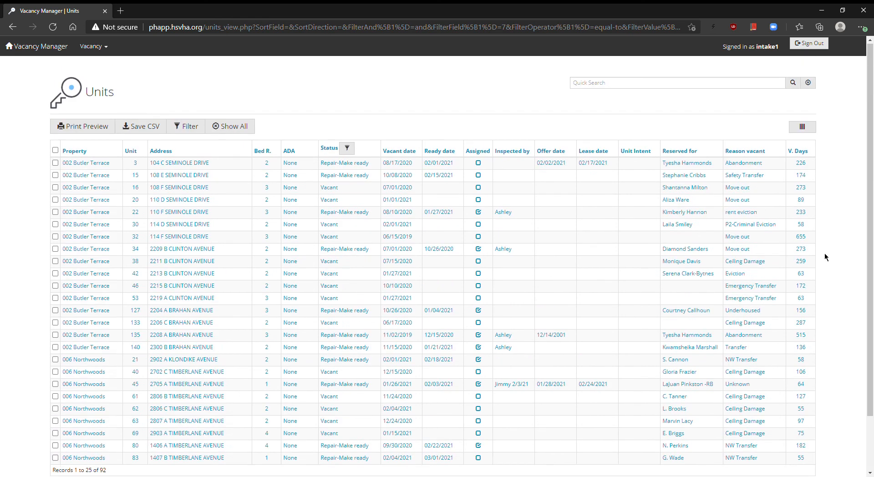
- Sort the All Vacant & R.M.R. list by vacant days in descending order and look over the sorted units
click(802, 151)
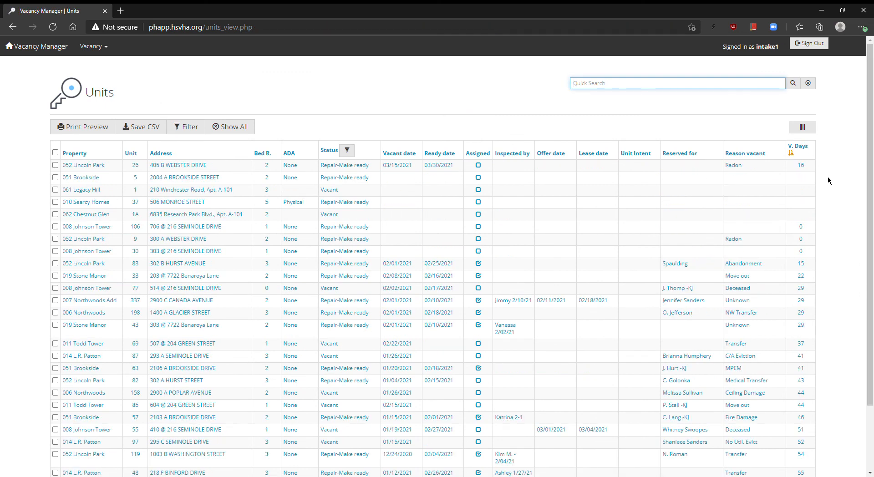
click(809, 153)
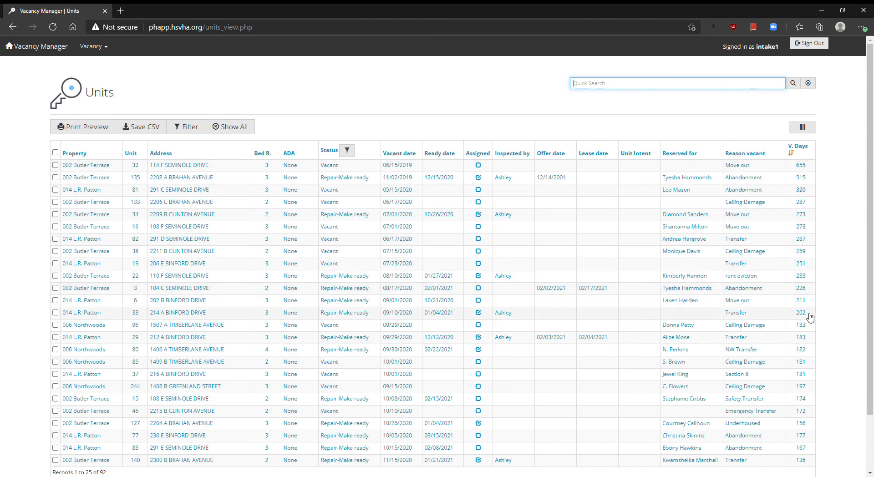
scroll(822, 381, down, 2)
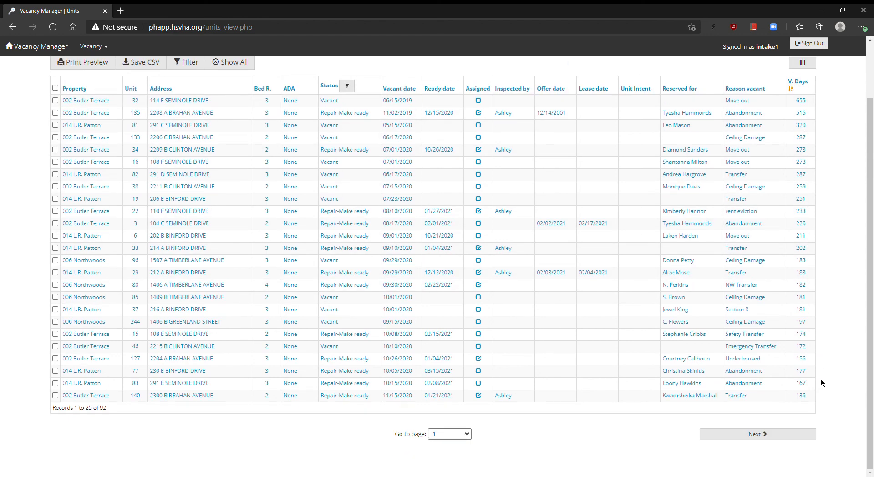
scroll(822, 382, up, 2)
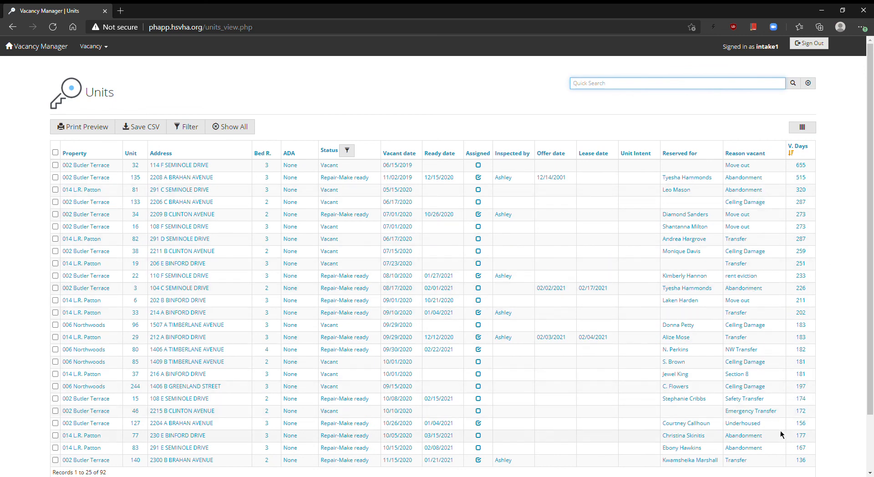
- Open the detail record of 002 Butler Terrace unit 32, look over its fields, and return to the unit list
click(738, 167)
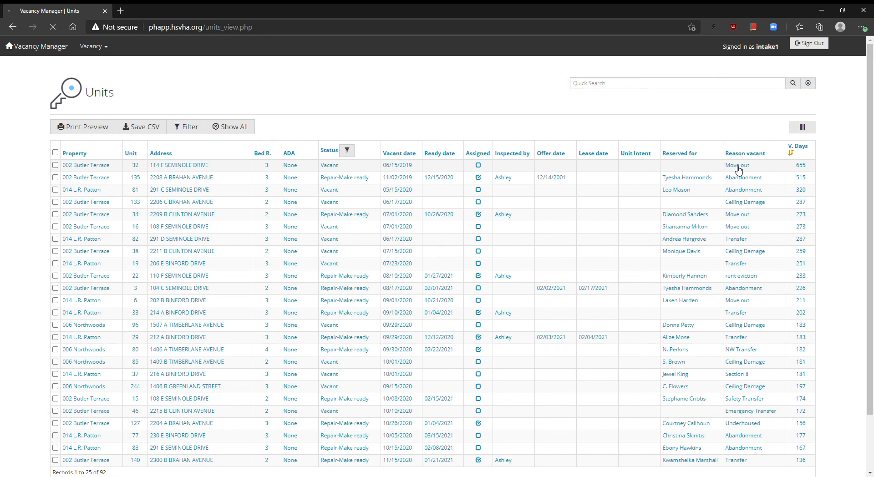
scroll(376, 255, down, 2)
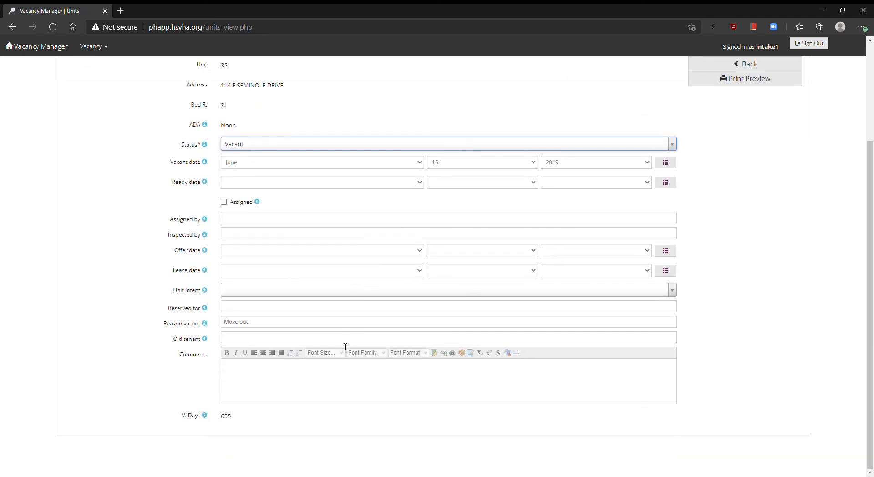
scroll(343, 347, up, 3)
click(13, 27)
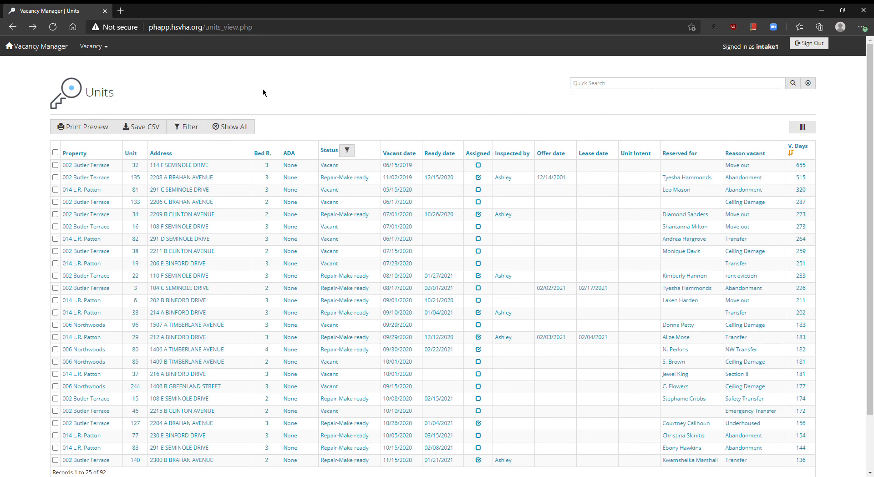
- Go back to the homepage and look over the available vacancy views
click(97, 97)
click(41, 46)
scroll(845, 359, down, 2)
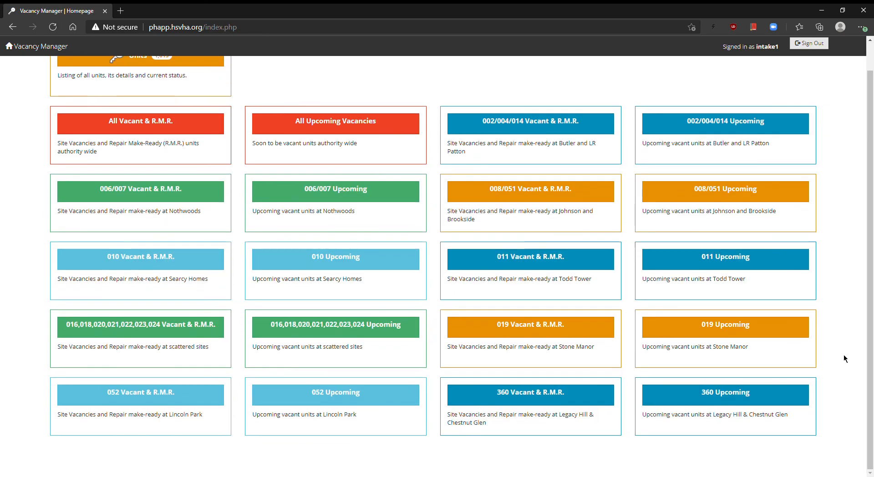
scroll(845, 359, up, 1)
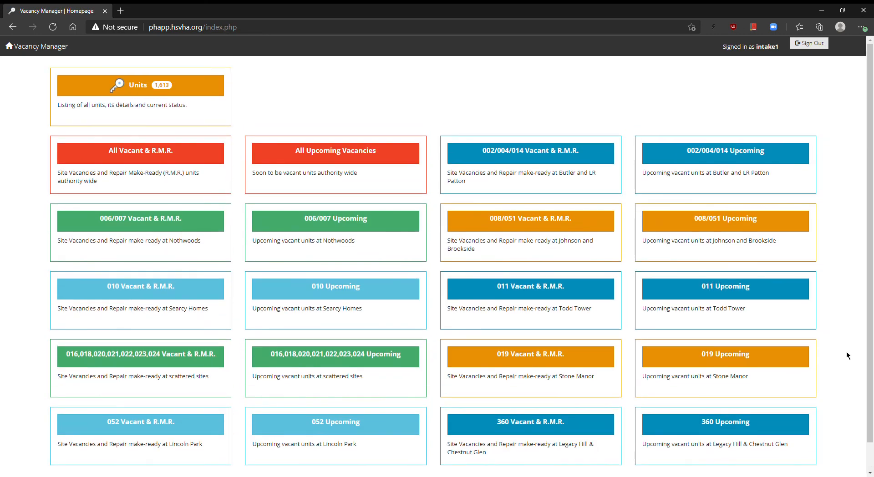